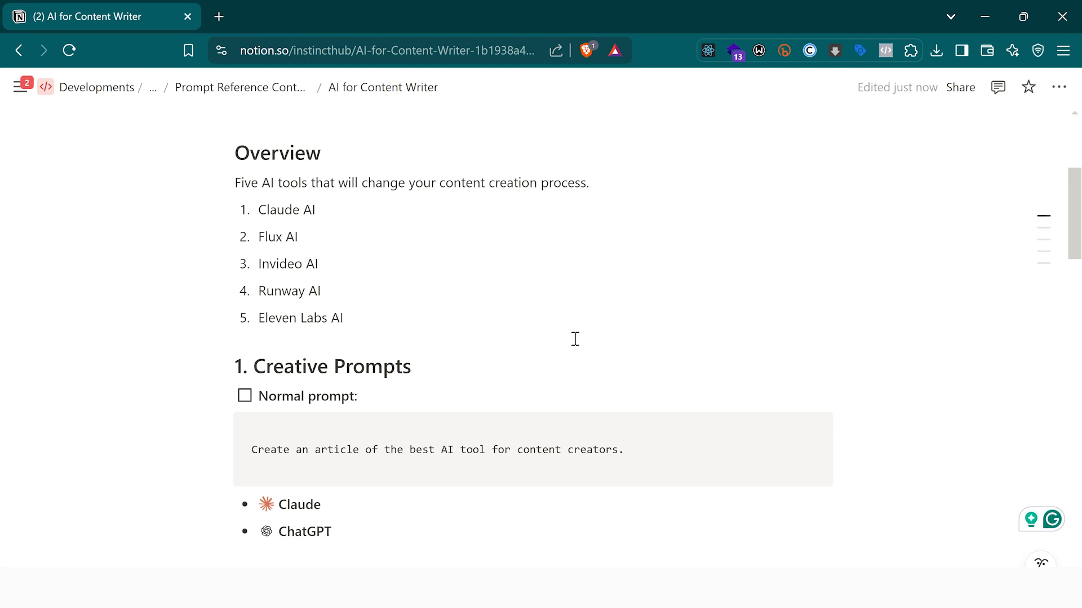
Step: Copy the normal prompt about the best AI tool for content creators and open claude.ai in a new browser tab
mouse_move(623, 439)
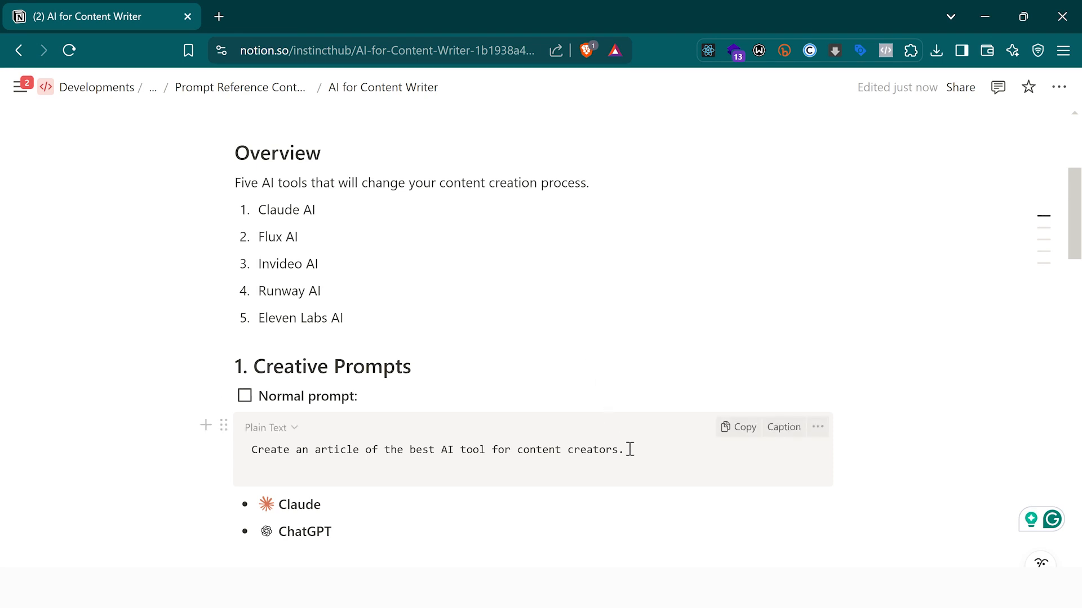
left_click(737, 432)
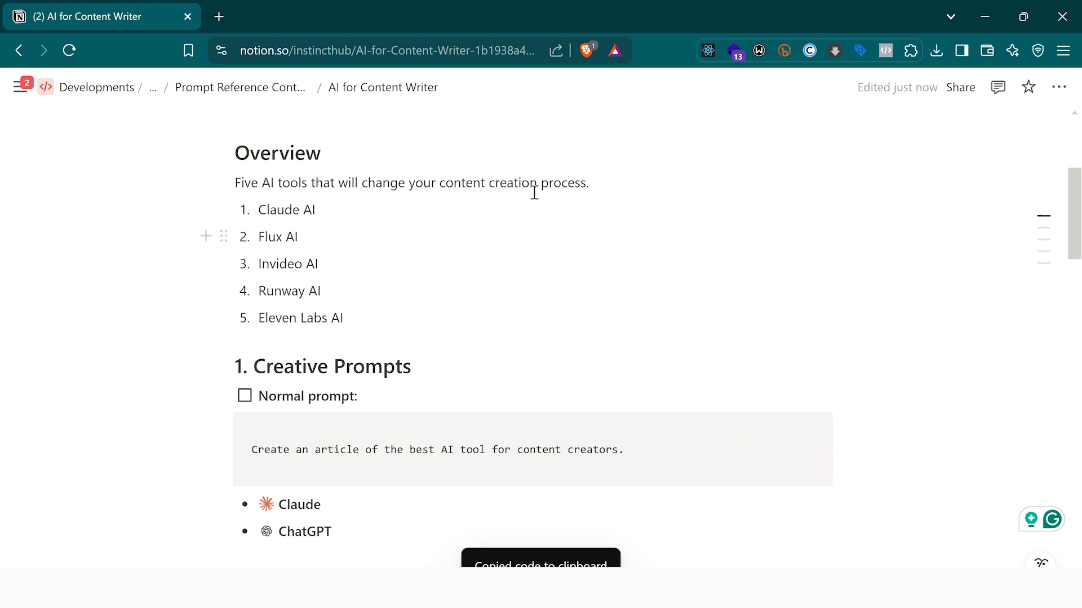
left_click(218, 16)
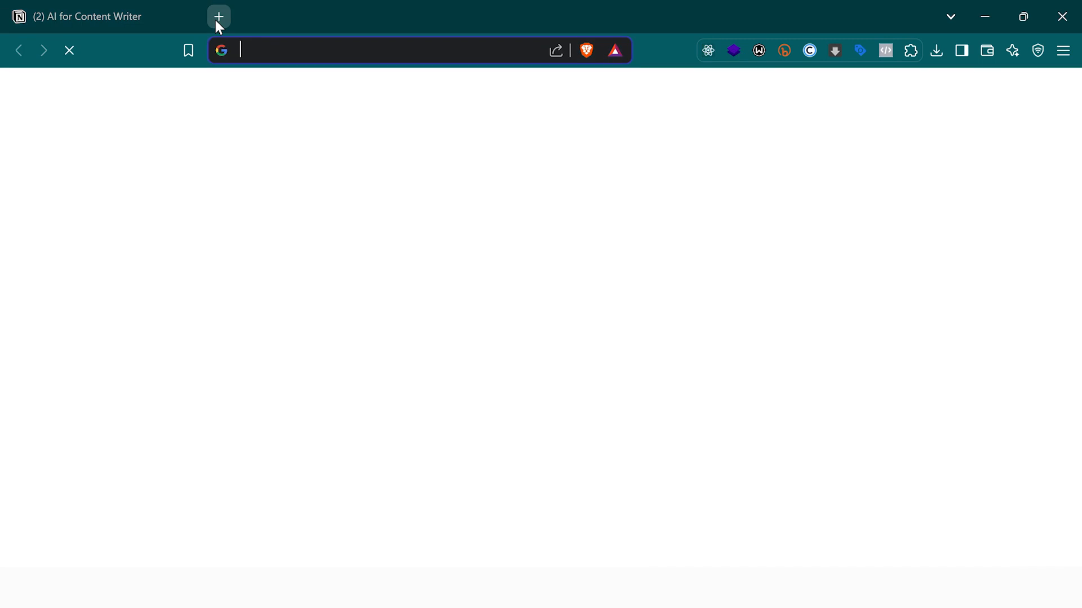
type("clude")
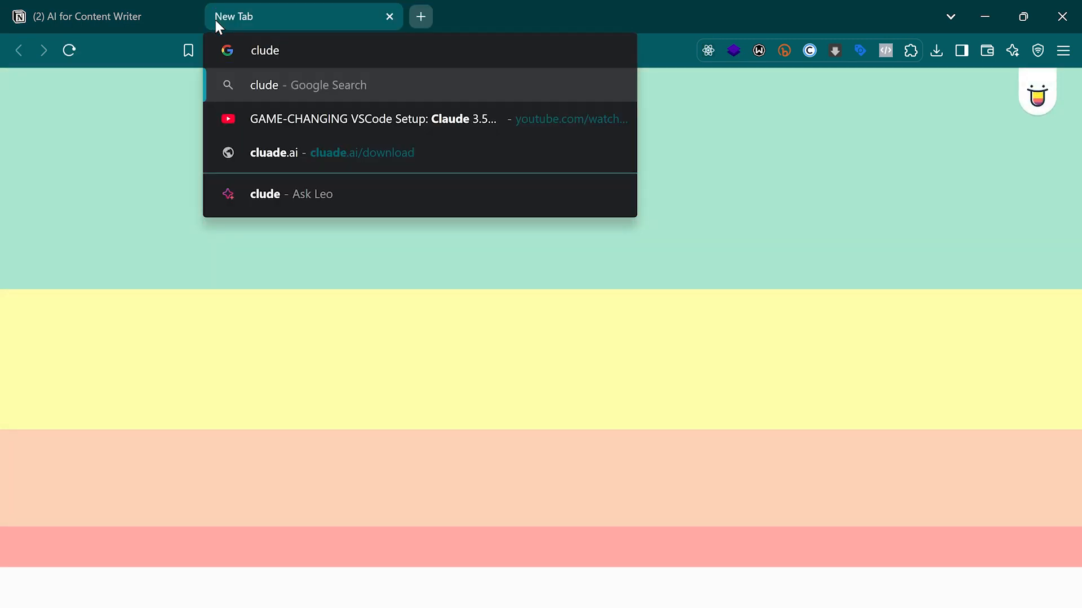
key("BackSpace")
key("BackSpace")
key("BackSpace")
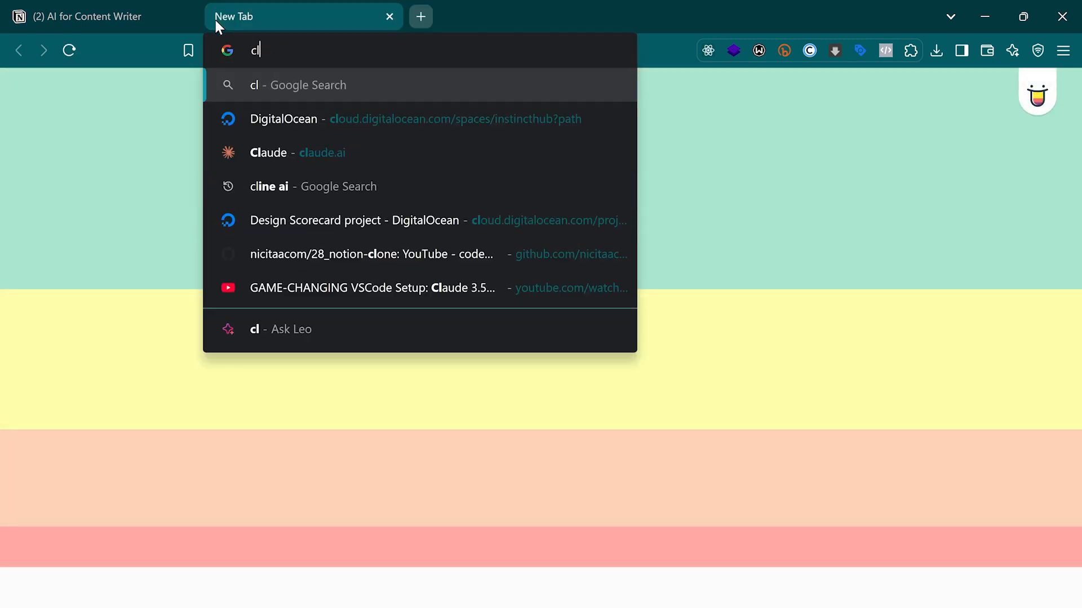
type("aude.ai")
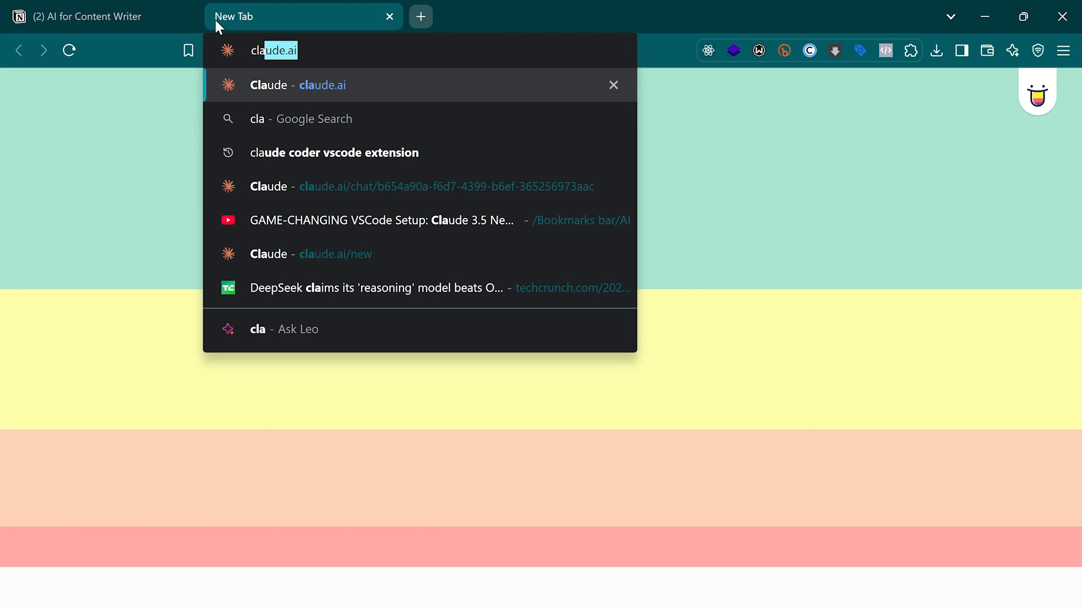
key("Return")
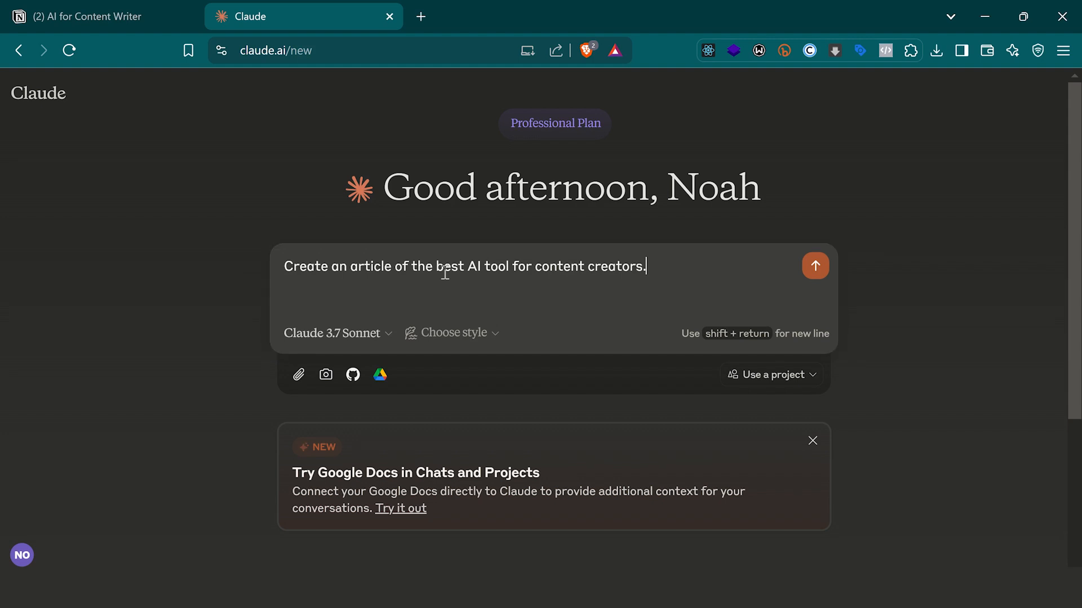
Step: Submit "Create an article of the best AI tool for content creators." to Claude and read through the generated article
left_click(821, 265)
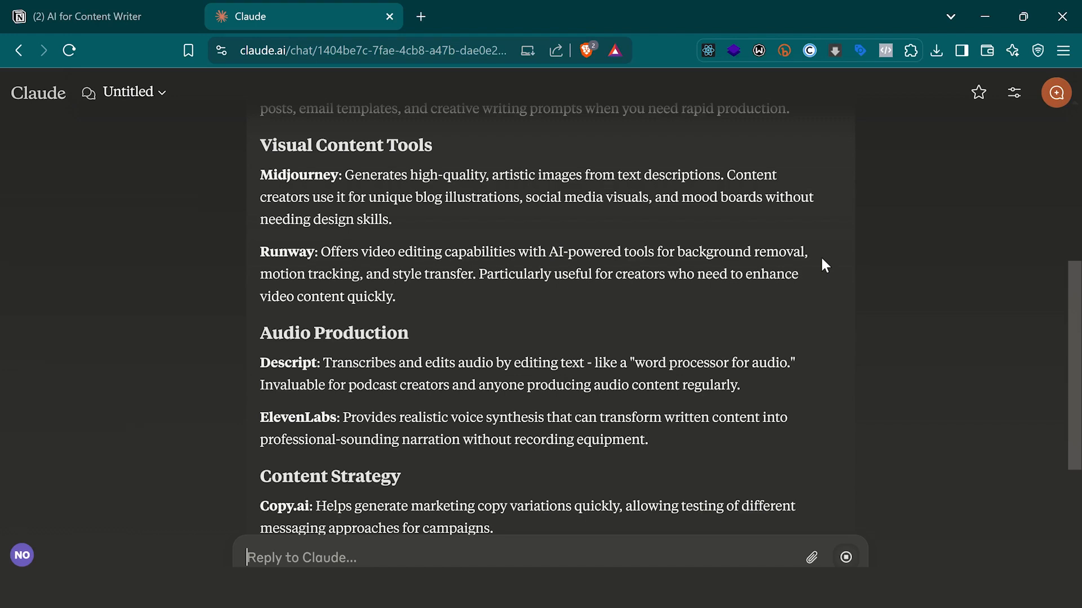
scroll(821, 255, "down", 5)
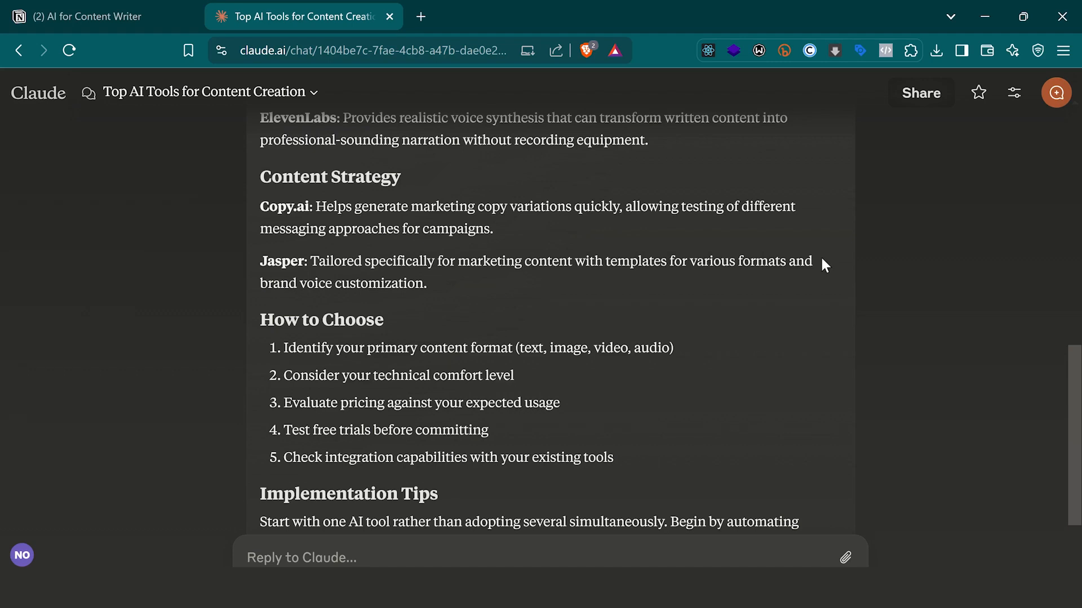
Step: Open a second new Claude chat in another browser tab
left_click(421, 16)
type("clu")
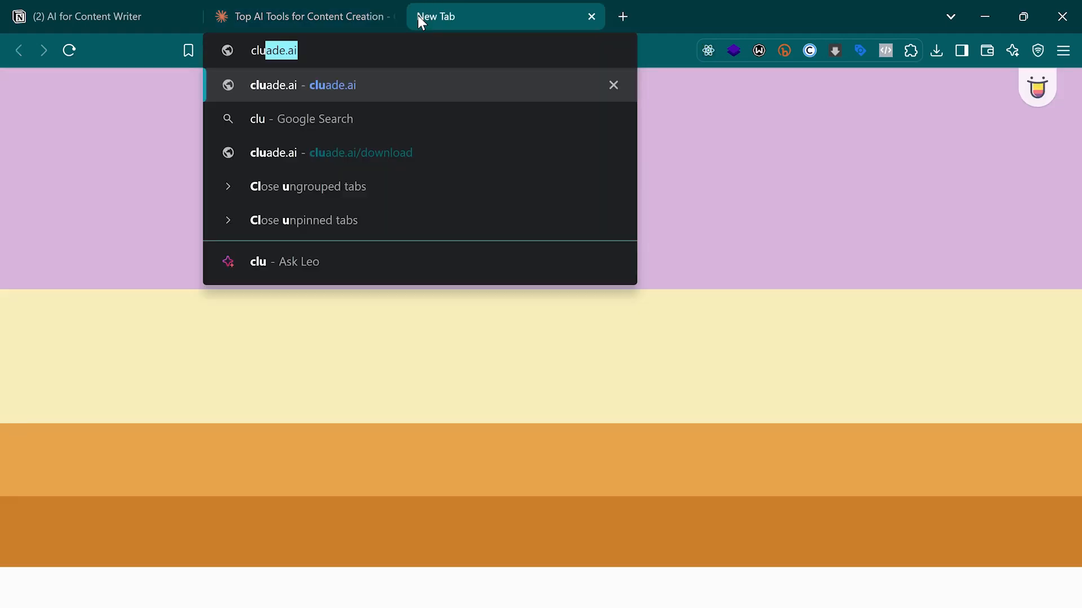
key("BackSpace")
type("a")
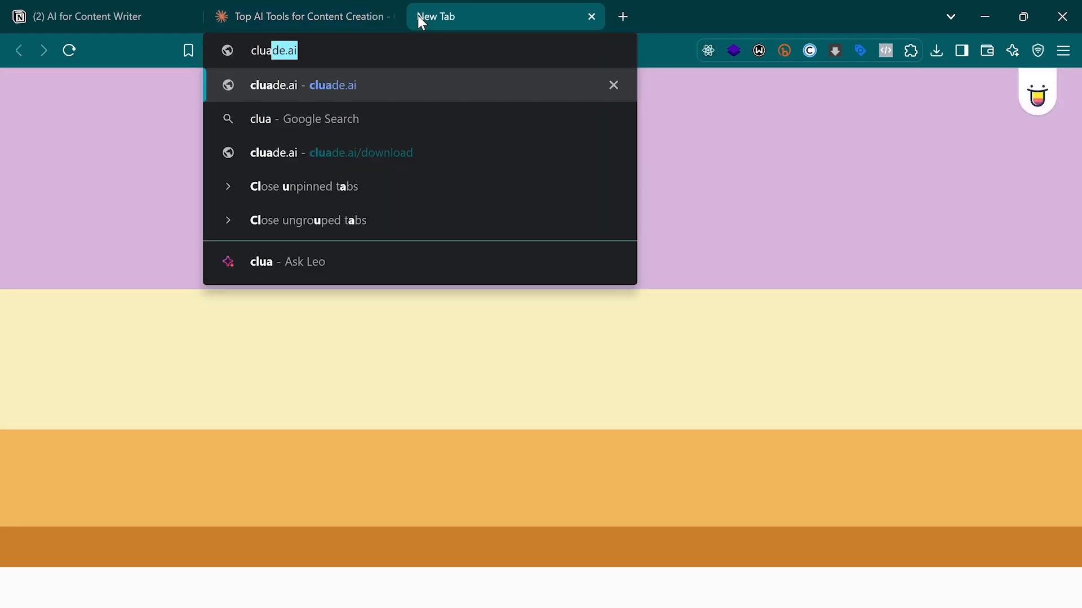
key("Return")
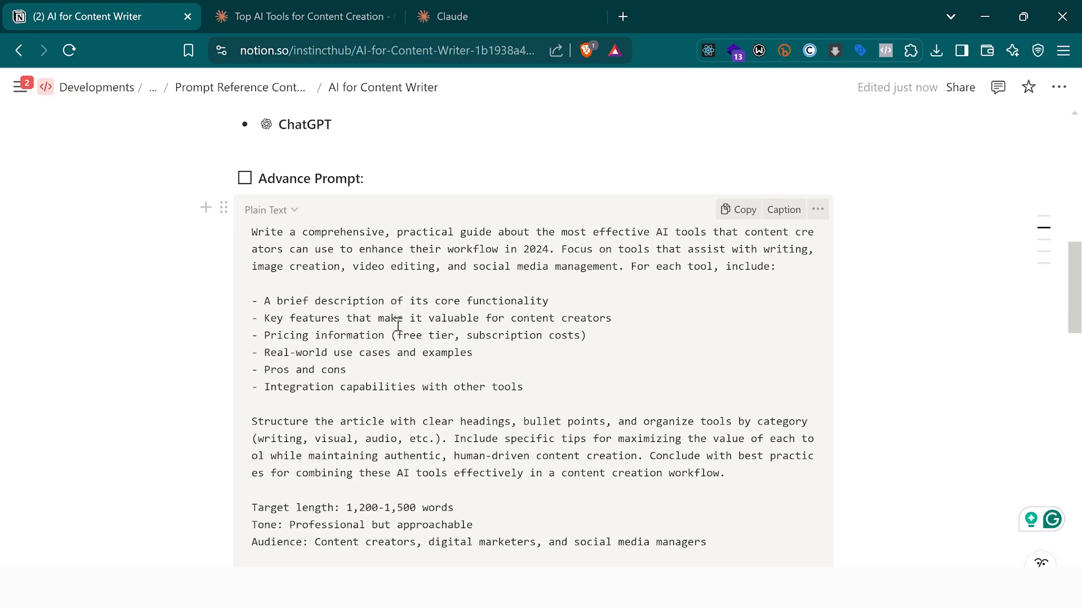
Step: Change the year in the first sentence of the Advance Prompt on the Notion page to 2025
left_click(551, 253)
key("BackSpace")
type("5")
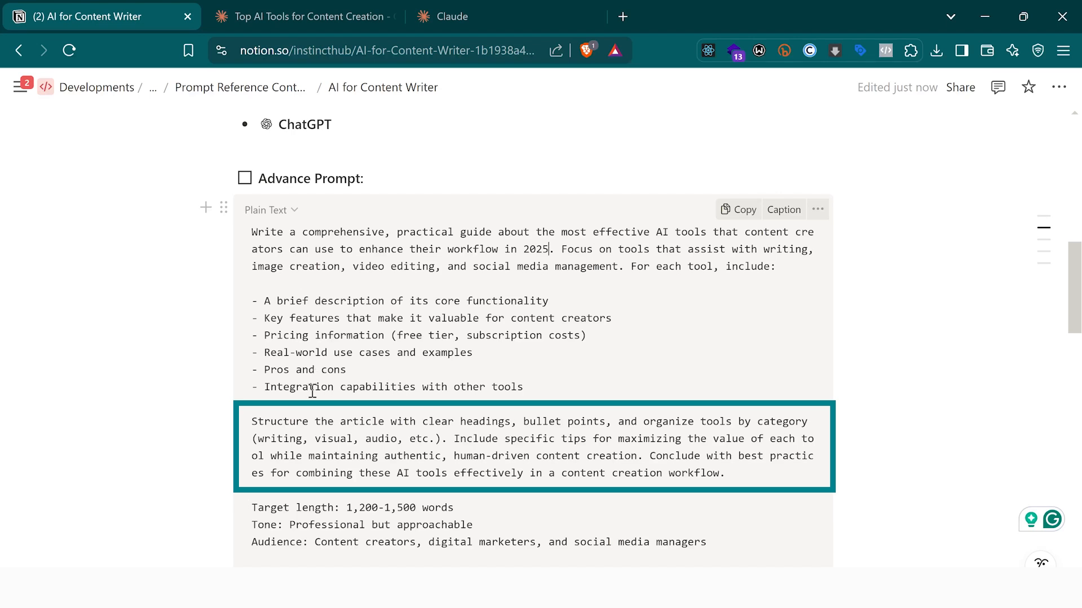
Step: Compare the one-line normal prompt with the Advance Prompt's tool requirements, article structure, target length, tone and audience
scroll(472, 388, "down", 1)
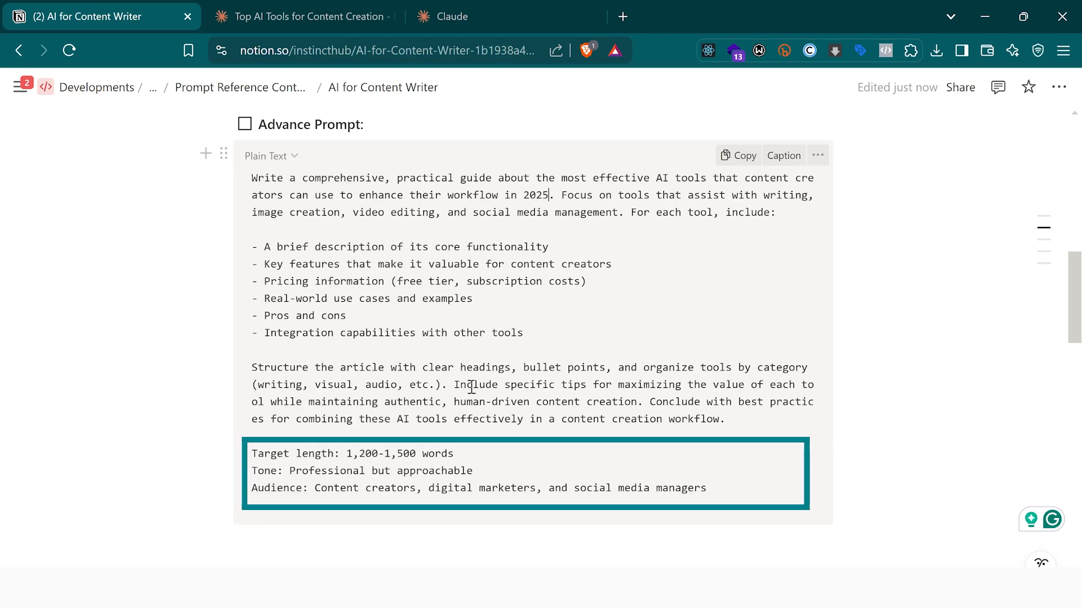
scroll(270, 430, "down", 1)
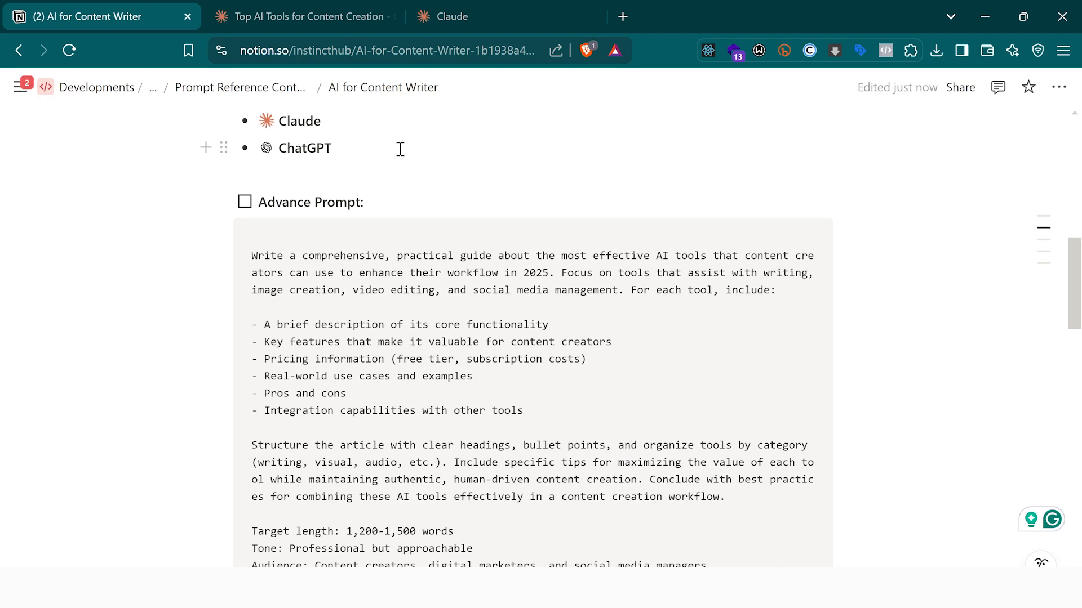
scroll(400, 149, "up", 4)
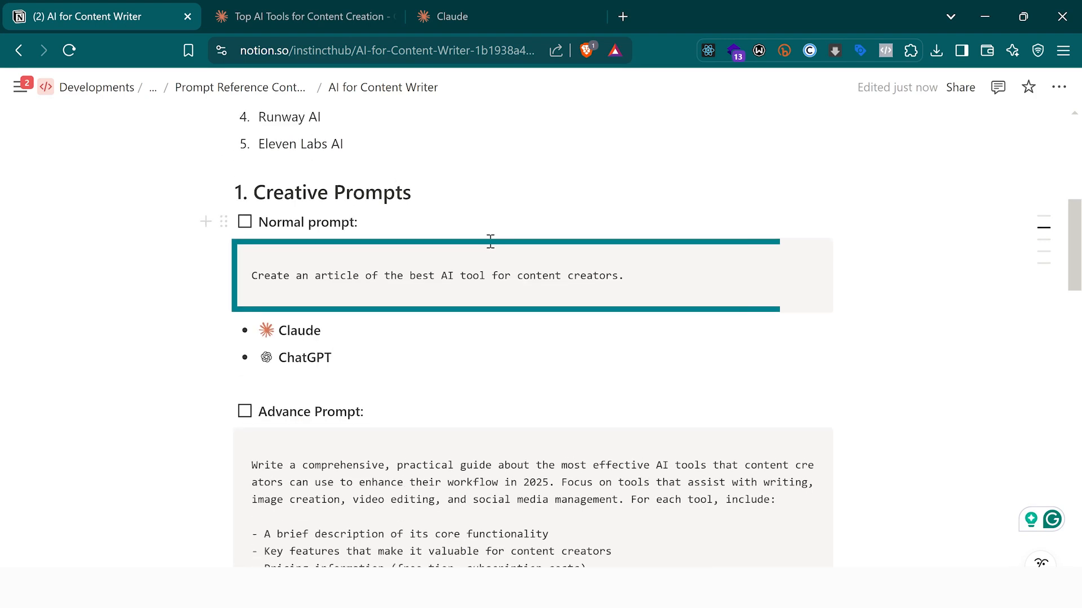
scroll(536, 441, "down", 2)
scroll(511, 482, "up", 1)
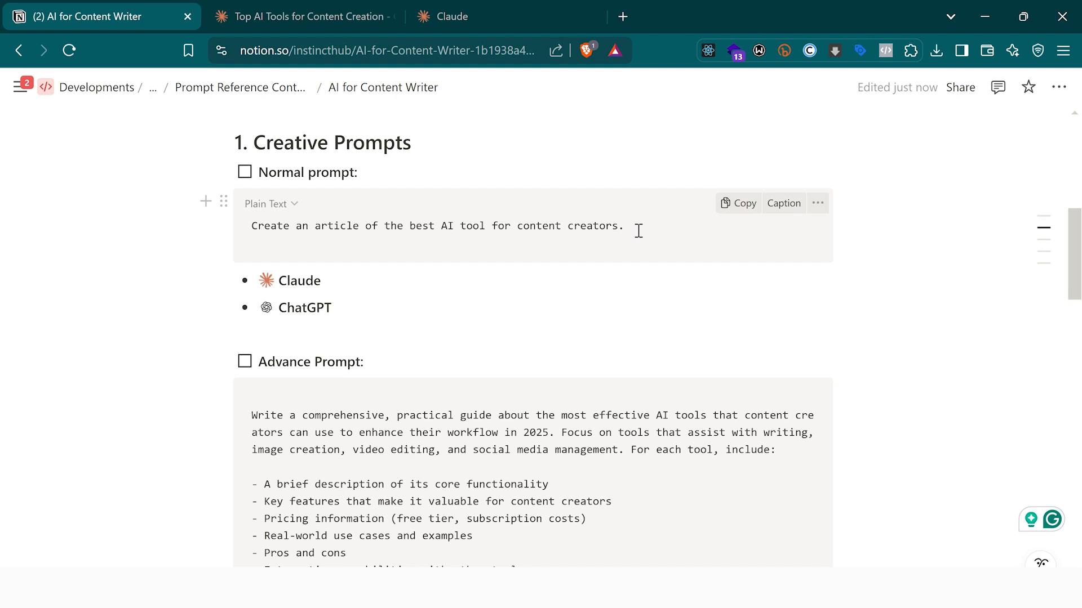
left_click_drag(639, 231, 257, 237)
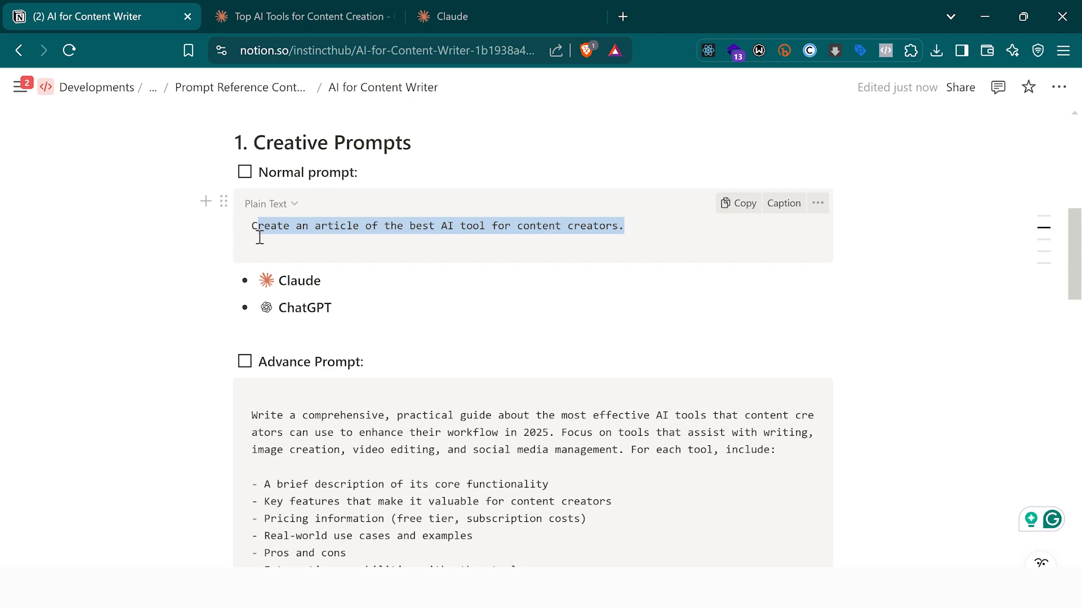
scroll(507, 311, "down", 1)
scroll(507, 311, "down", 4)
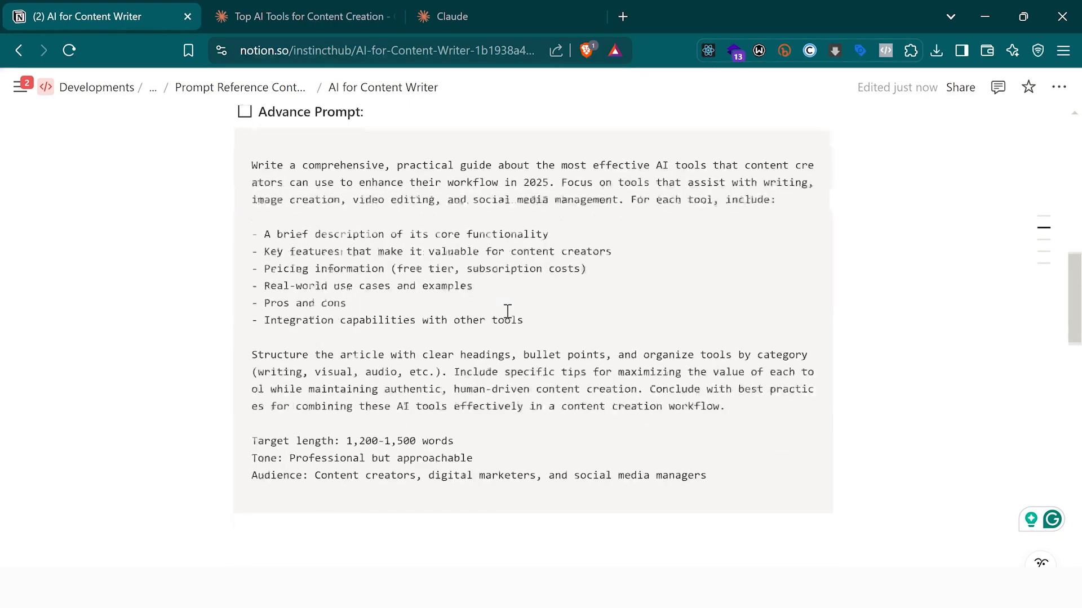
scroll(502, 352, "up", 1)
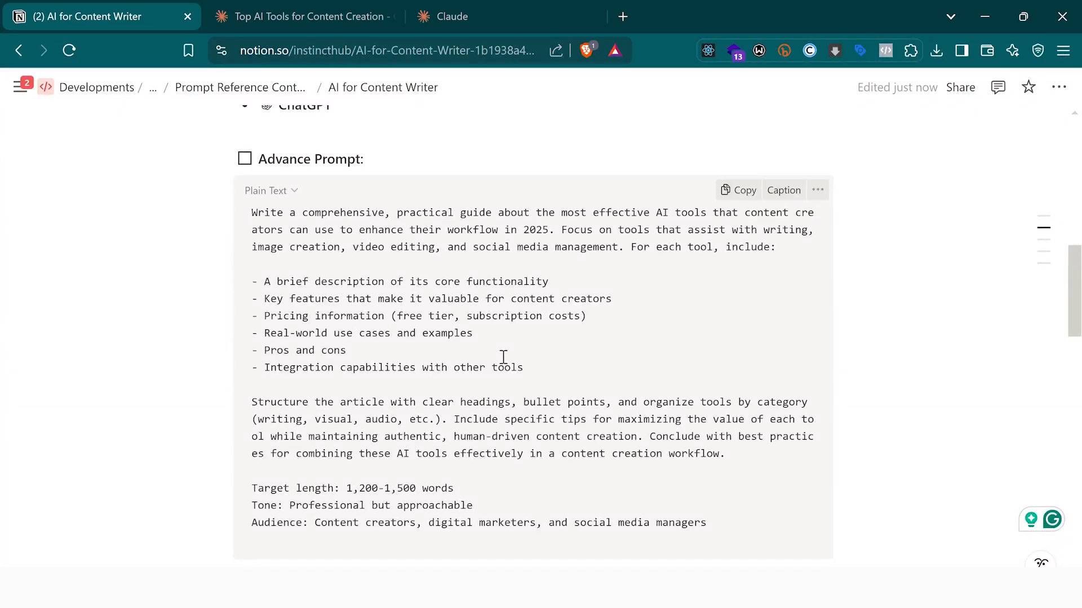
scroll(503, 357, "down", 1)
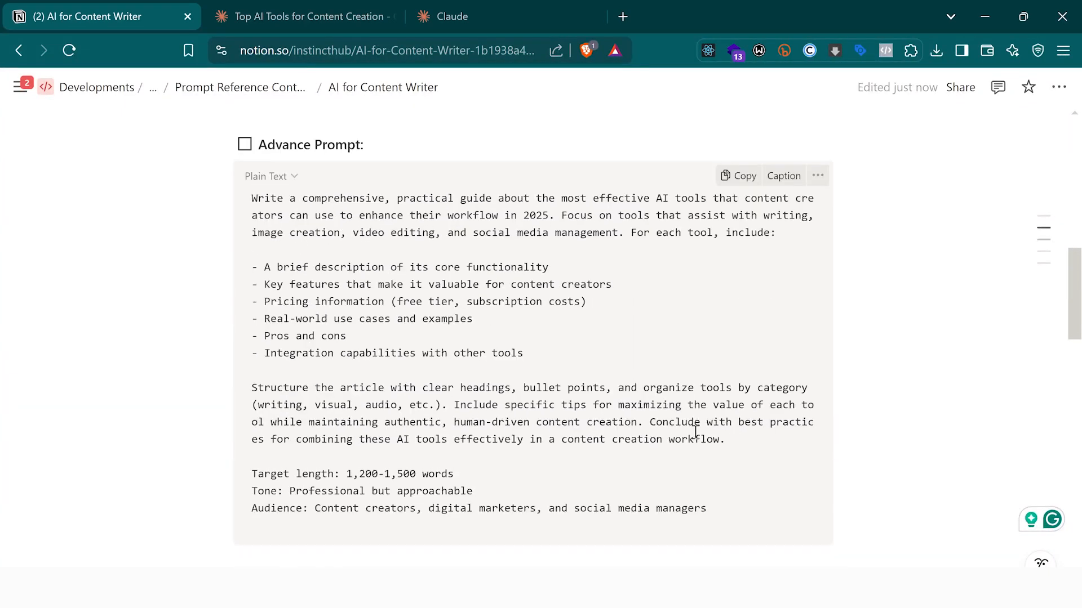
Step: Copy the full Advance Prompt and submit it to Claude in the empty second chat
left_click(741, 184)
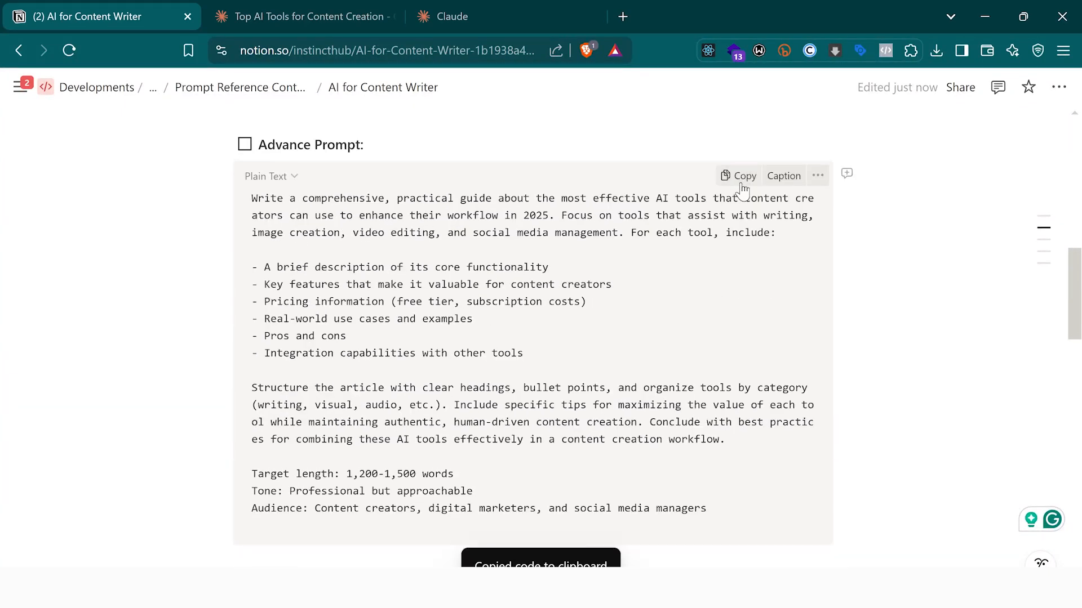
left_click(440, 18)
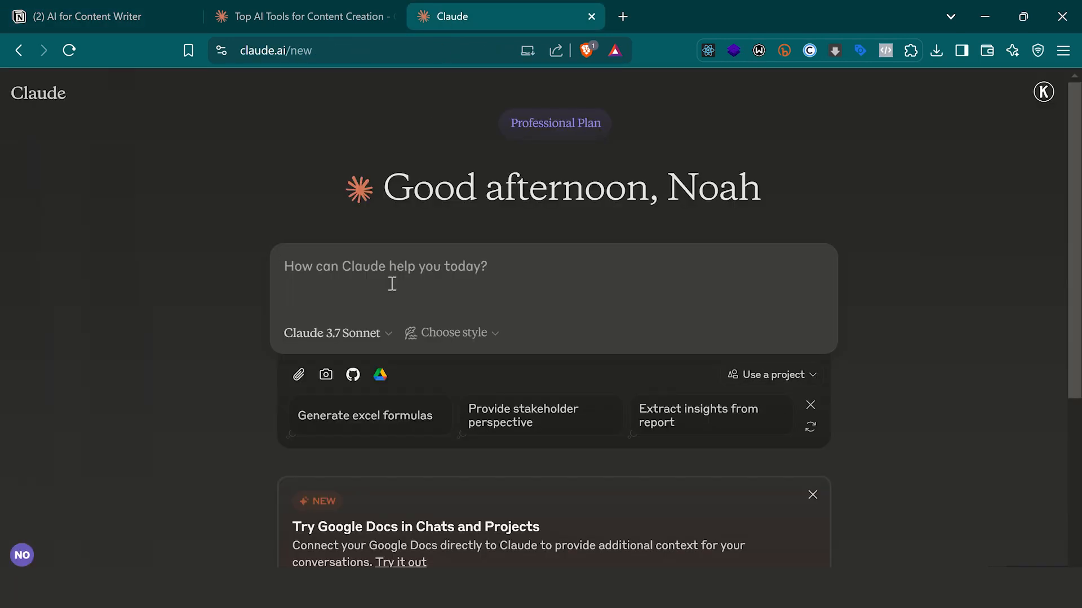
key("ctrl+v")
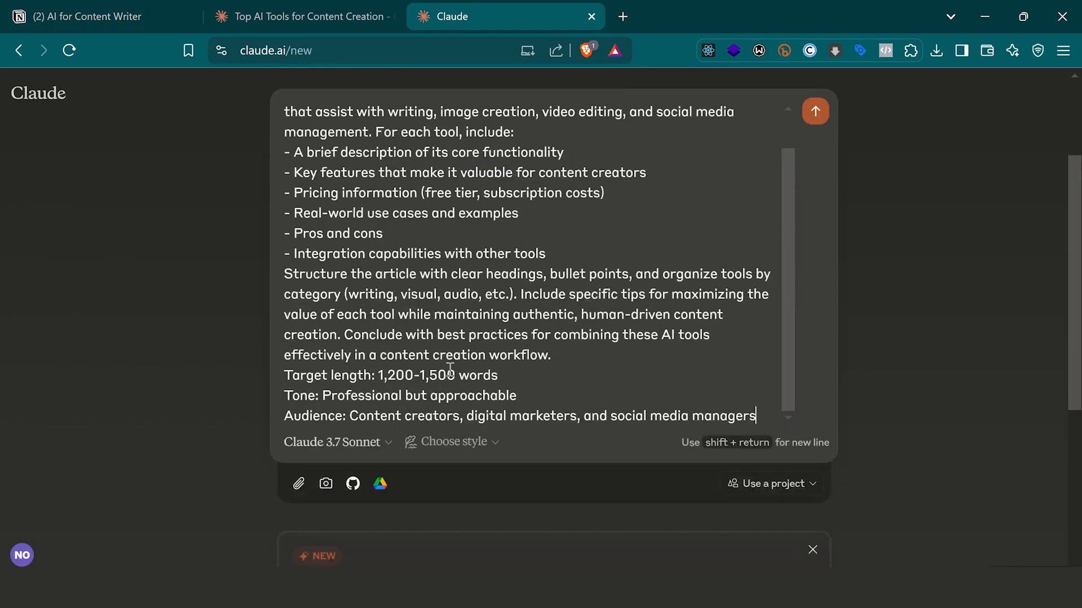
left_click(815, 113)
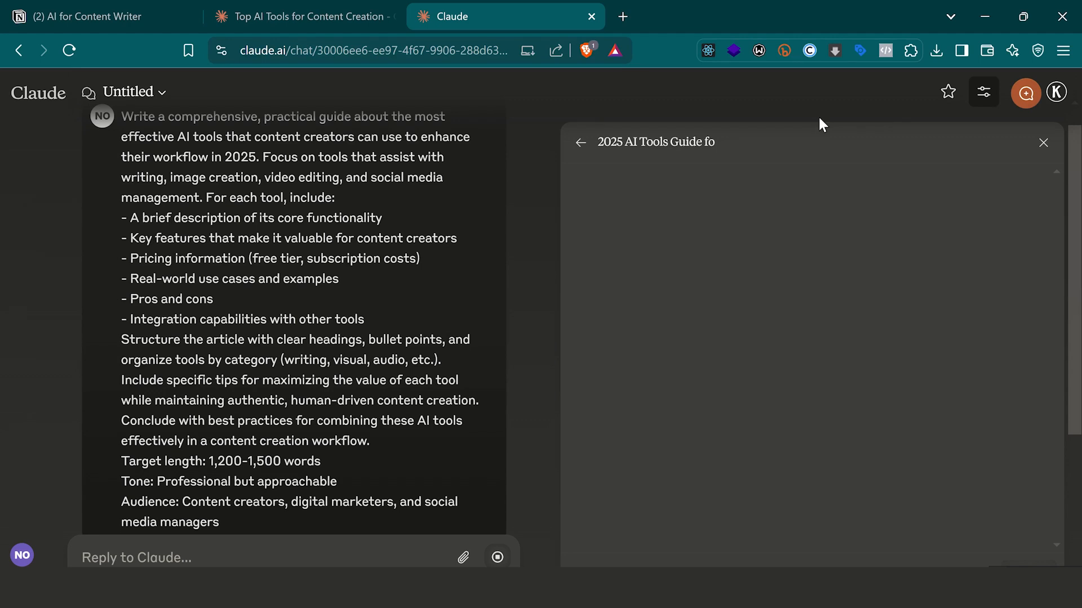
Step: Compare the normal prompt's article with the Advance Prompt's guide, examining the guide's tool categories, features, pricing, use cases, pros and cons
left_click(324, 14)
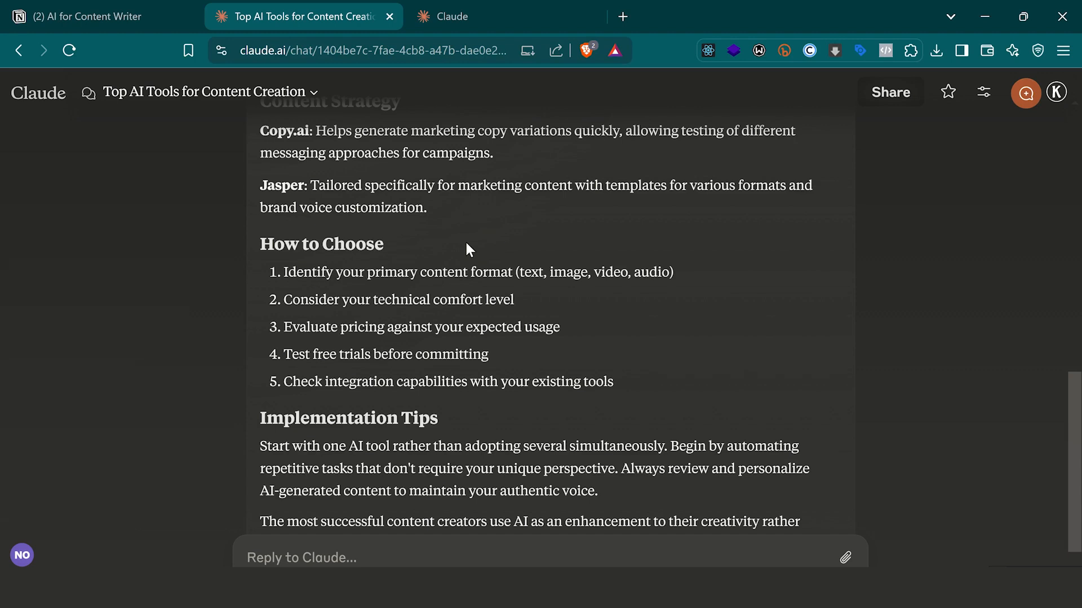
scroll(468, 248, "up", 10)
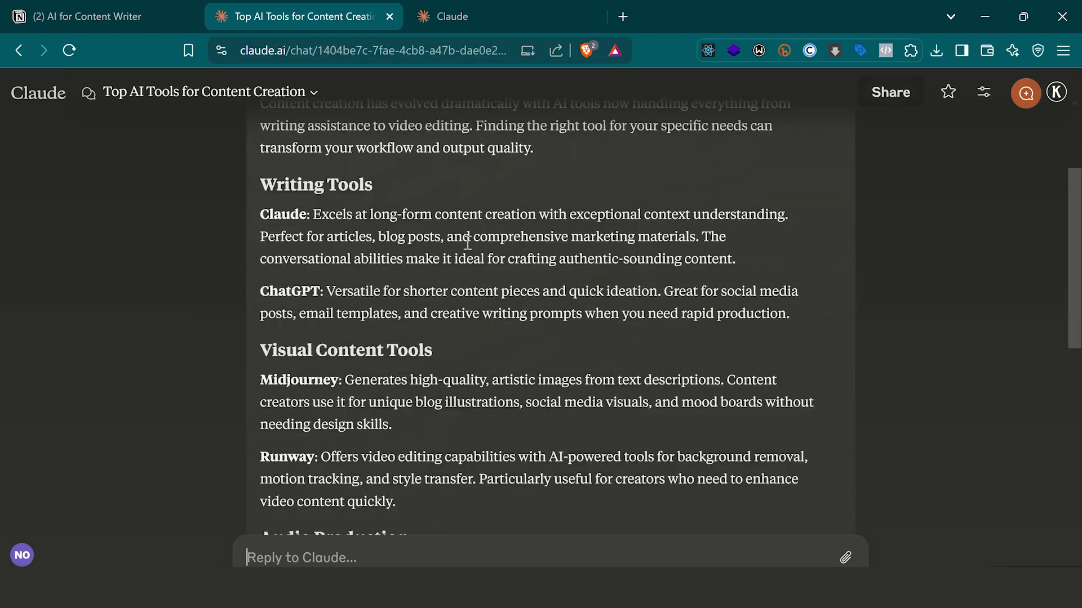
scroll(473, 282, "down", 5)
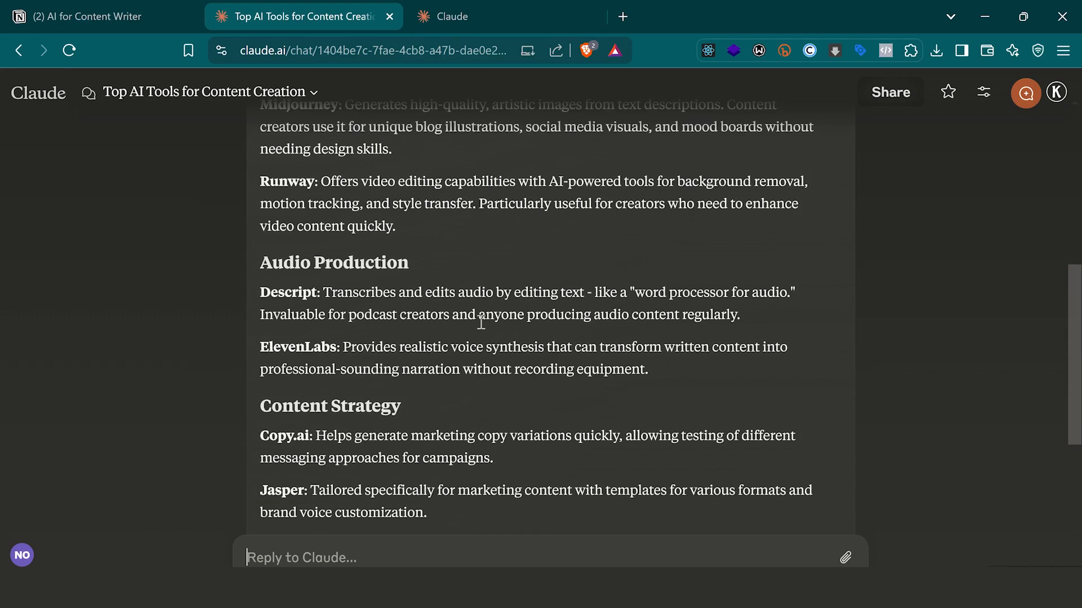
key("ctrl+Tab")
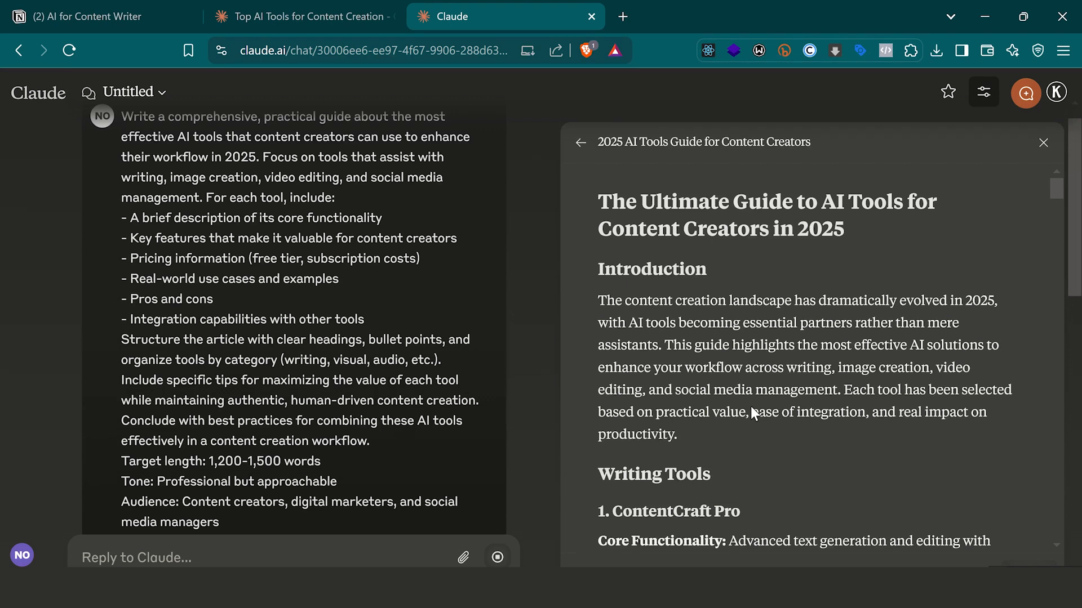
scroll(676, 296, "down", 3)
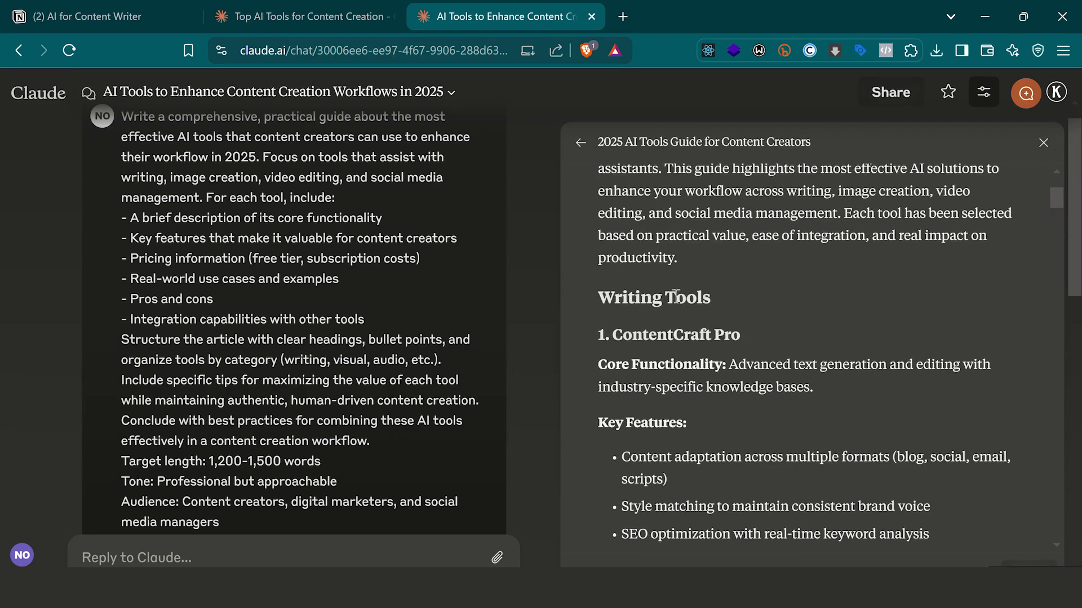
scroll(698, 326, "down", 7)
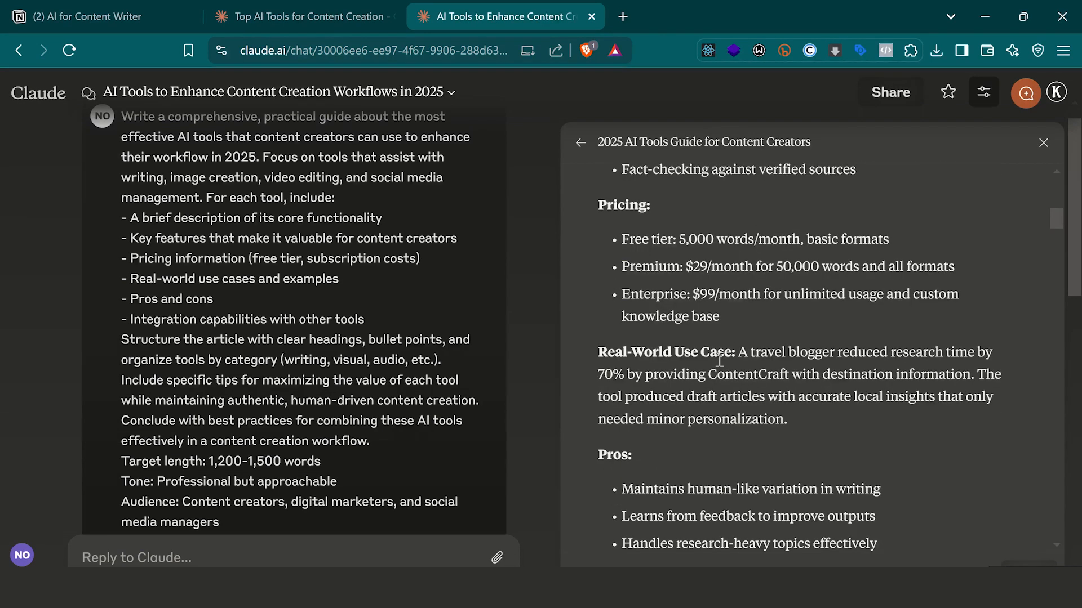
scroll(720, 360, "up", 2)
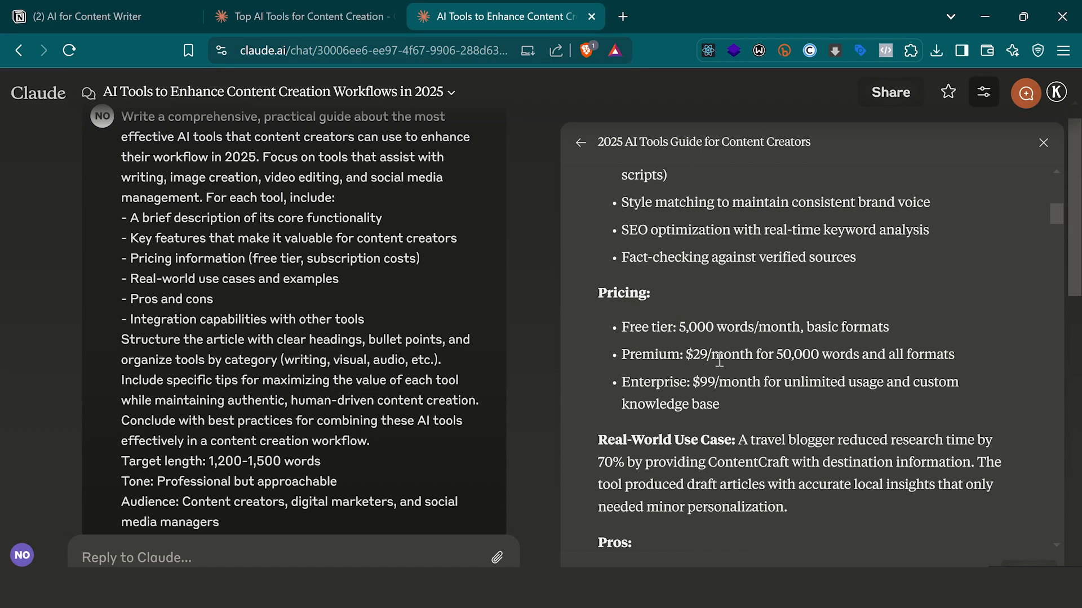
scroll(719, 360, "down", 10)
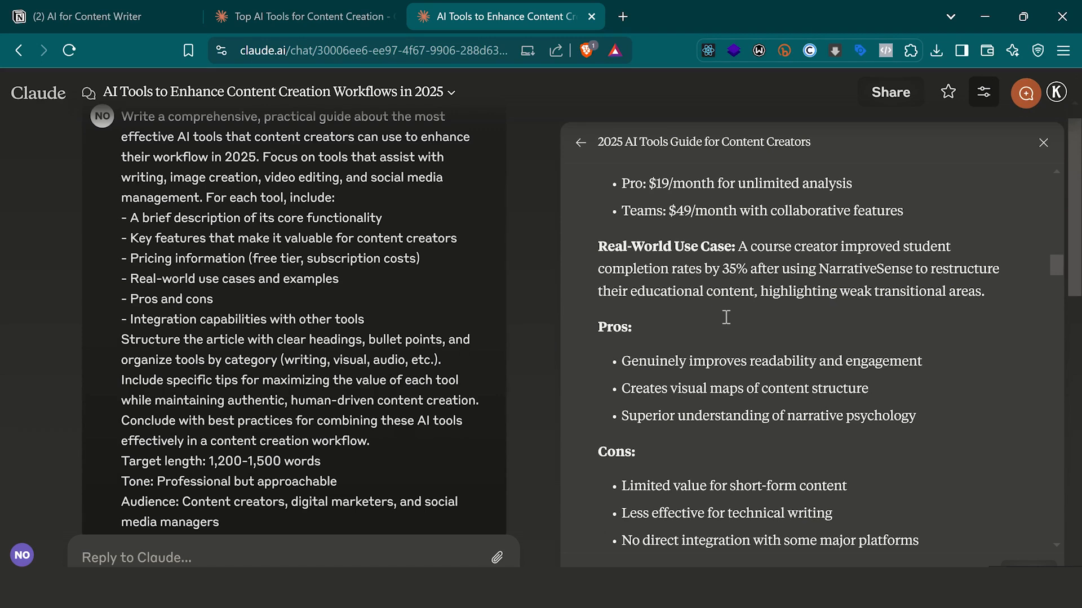
scroll(726, 317, "down", 8)
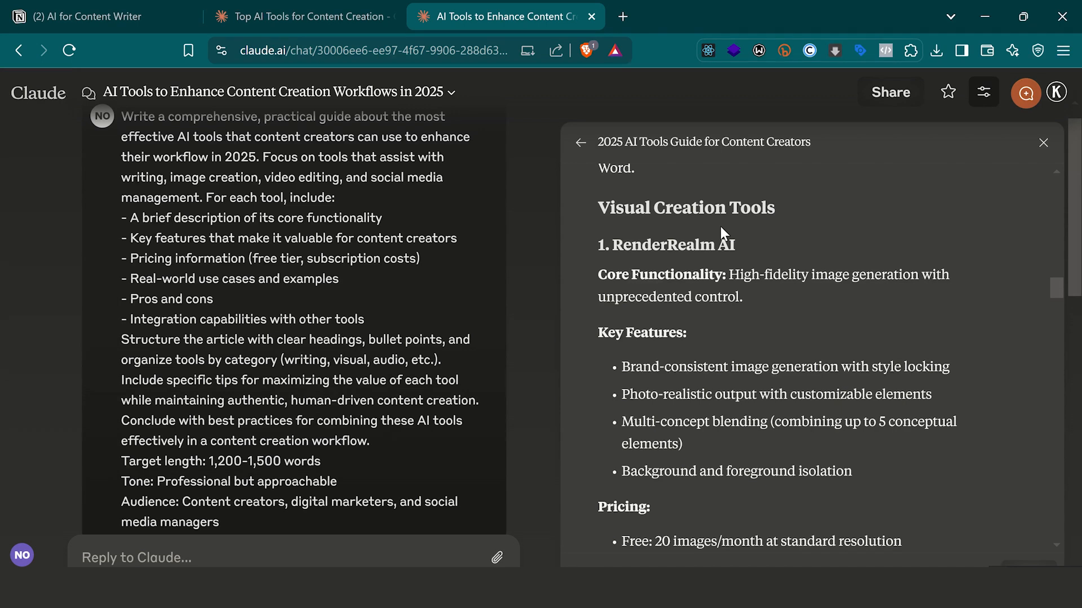
scroll(704, 370, "down", 15)
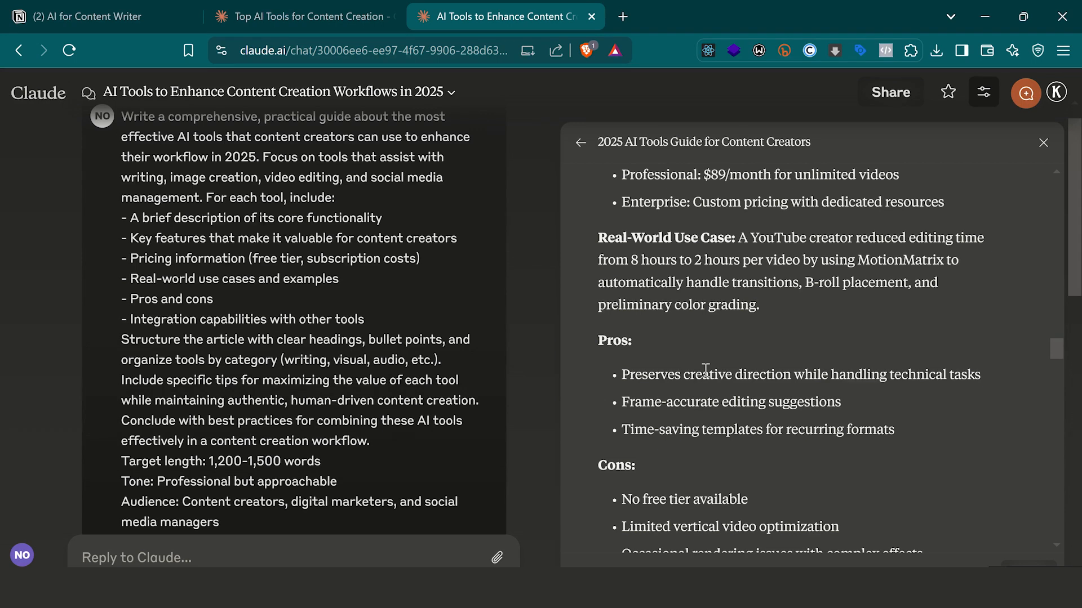
Step: Read the rest of the guide, from the video tool's pros and cons through the audio enhancement tools to the conclusion
scroll(704, 370, "down", 5)
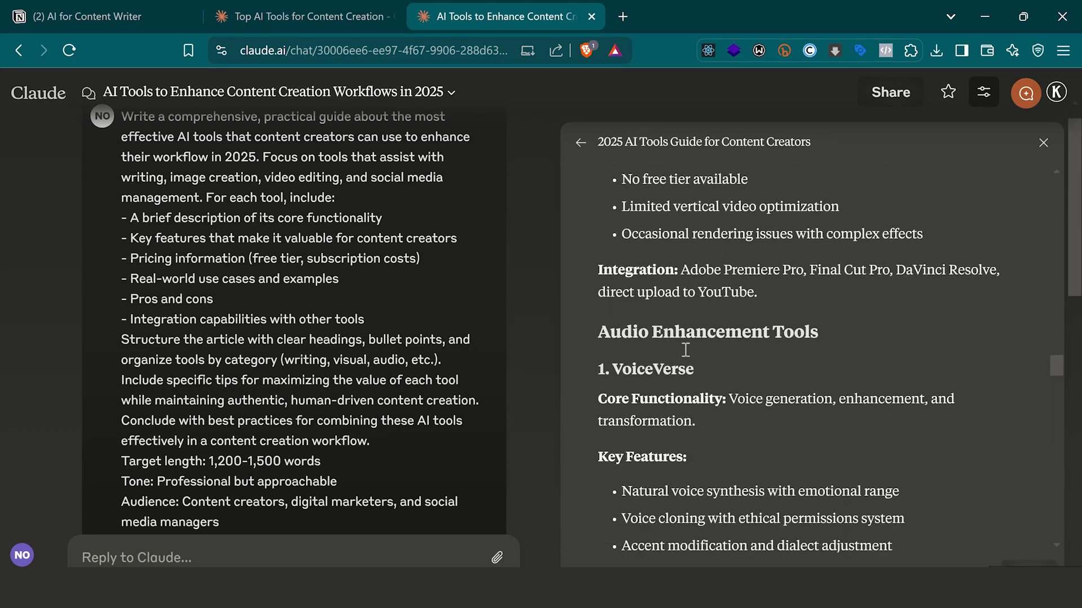
scroll(684, 349, "down", 1)
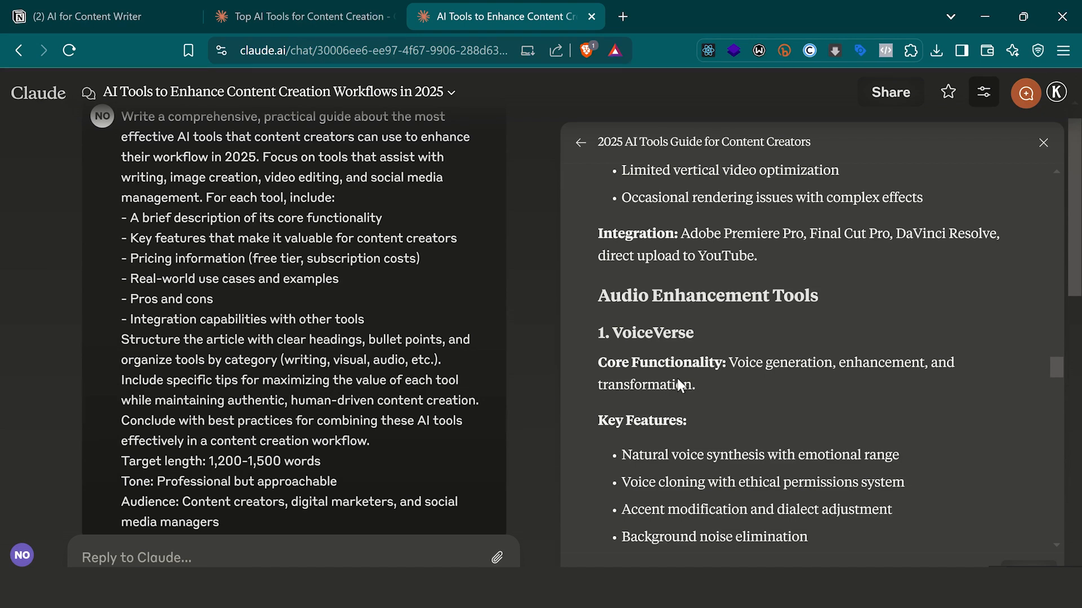
key("End")
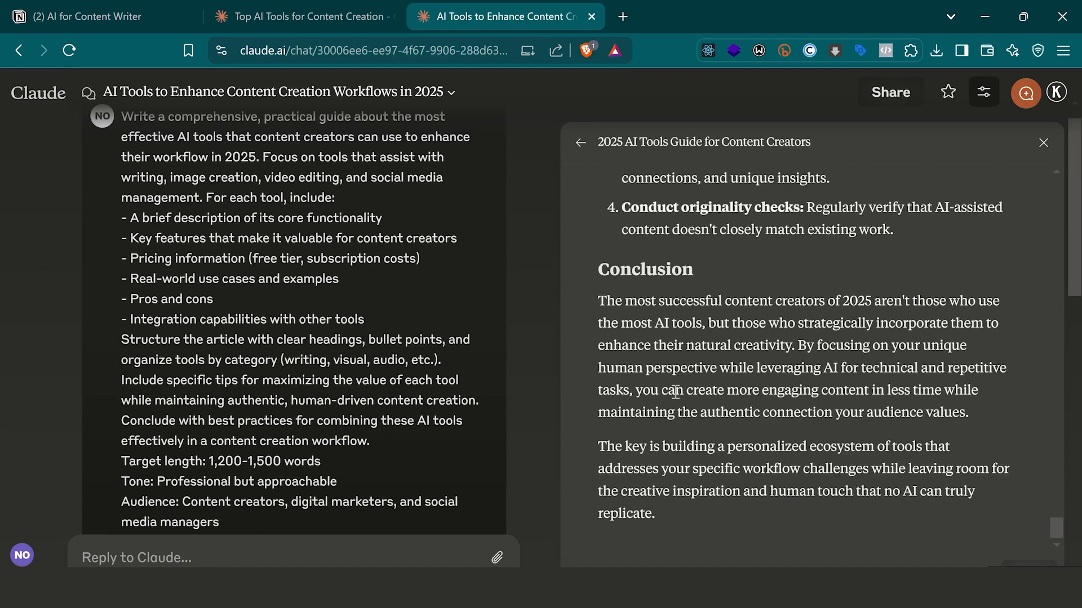
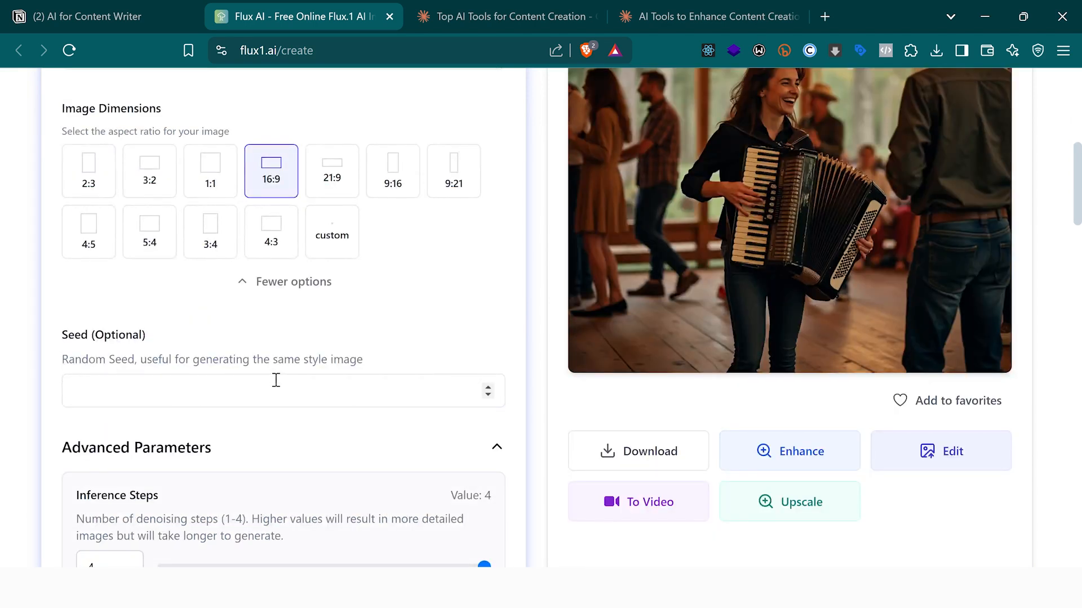
Step: Examine the Flux AI image generator's seed, inference steps, output quality, megapixels and aspect ratio settings for the content creator thumbnail prompt
scroll(195, 425, "down", 3)
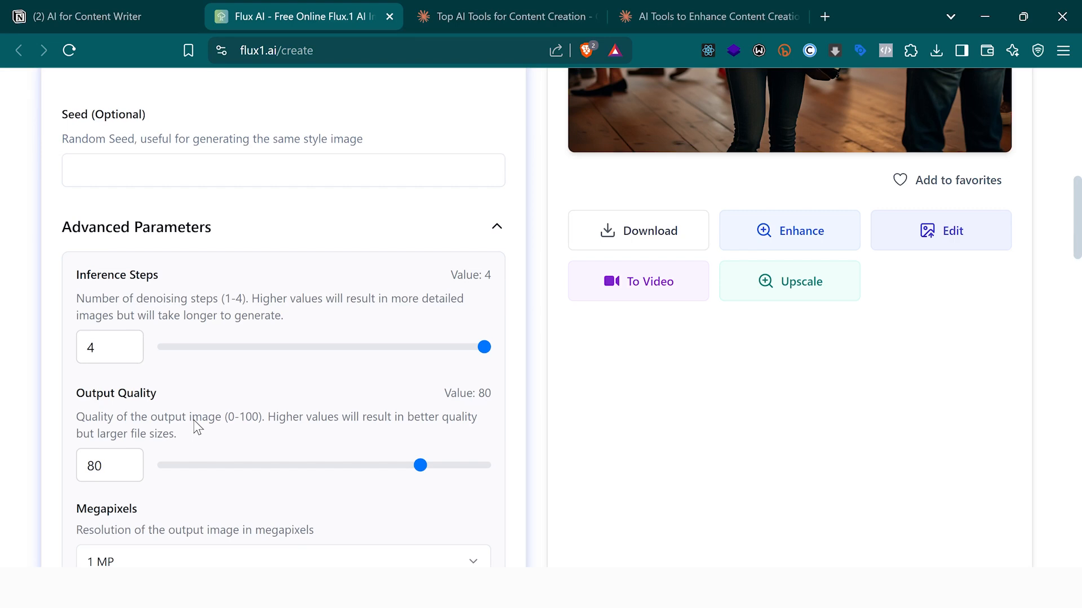
scroll(455, 194, "down", 2)
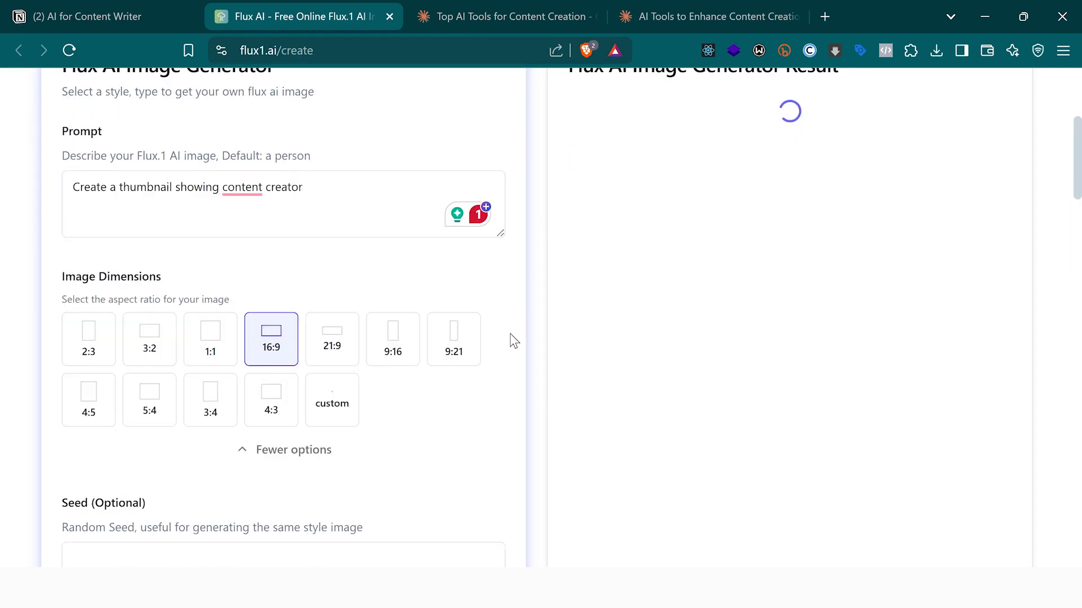
scroll(952, 171, "up", 5)
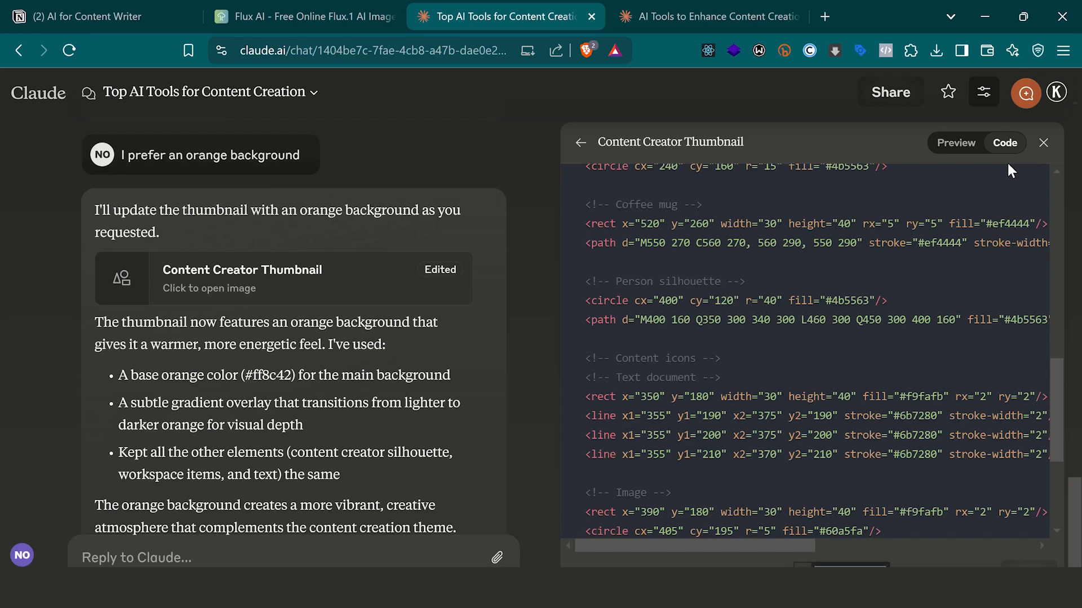
Step: Preview Claude's orange content creator thumbnail and submit the detailed content creation process infographic prompt in the AI tools guide chat
left_click(956, 143)
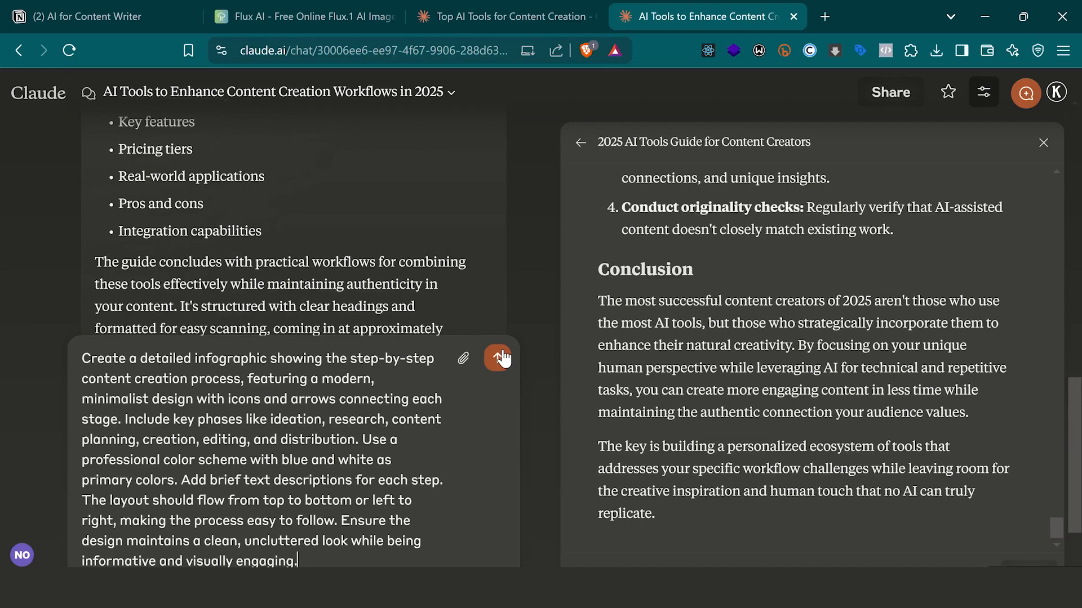
left_click(498, 358)
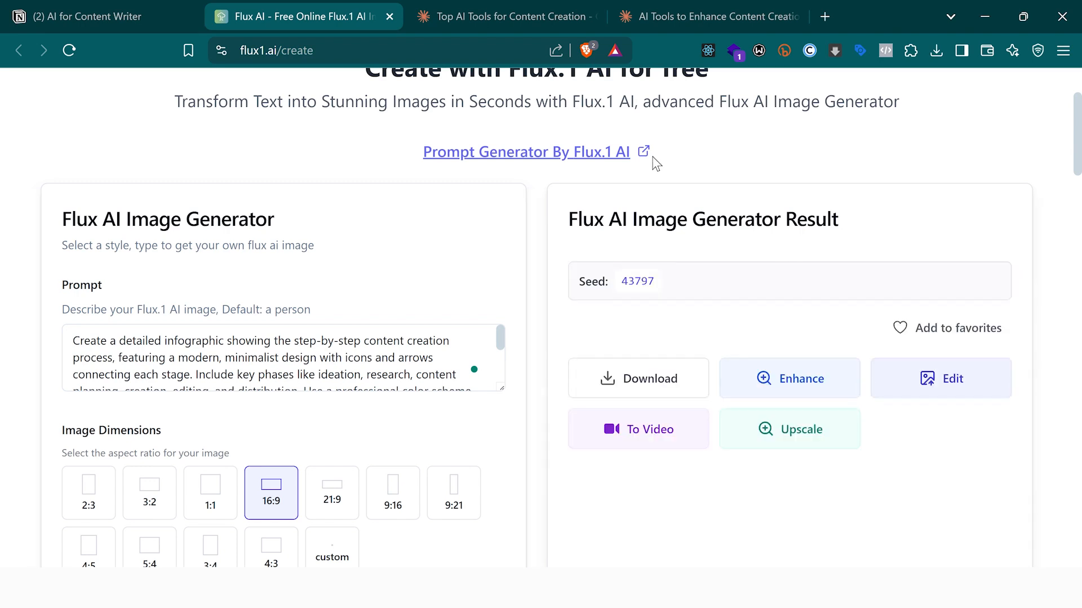
Step: Compare Claude's content creation process infographic with the version generated by Flux AI from the same prompt
left_click(652, 22)
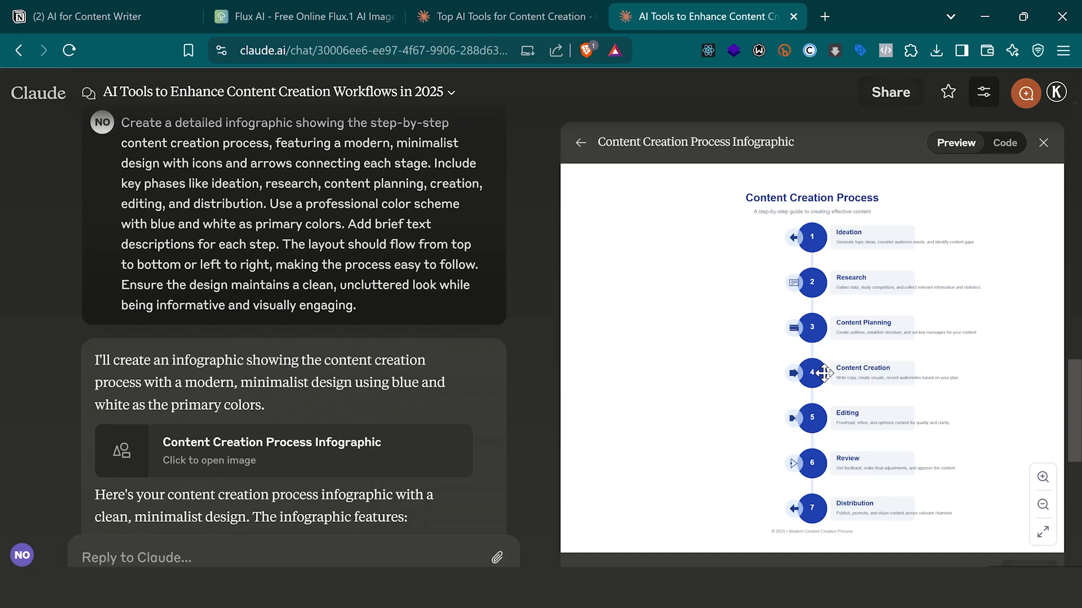
key("ctrl+2")
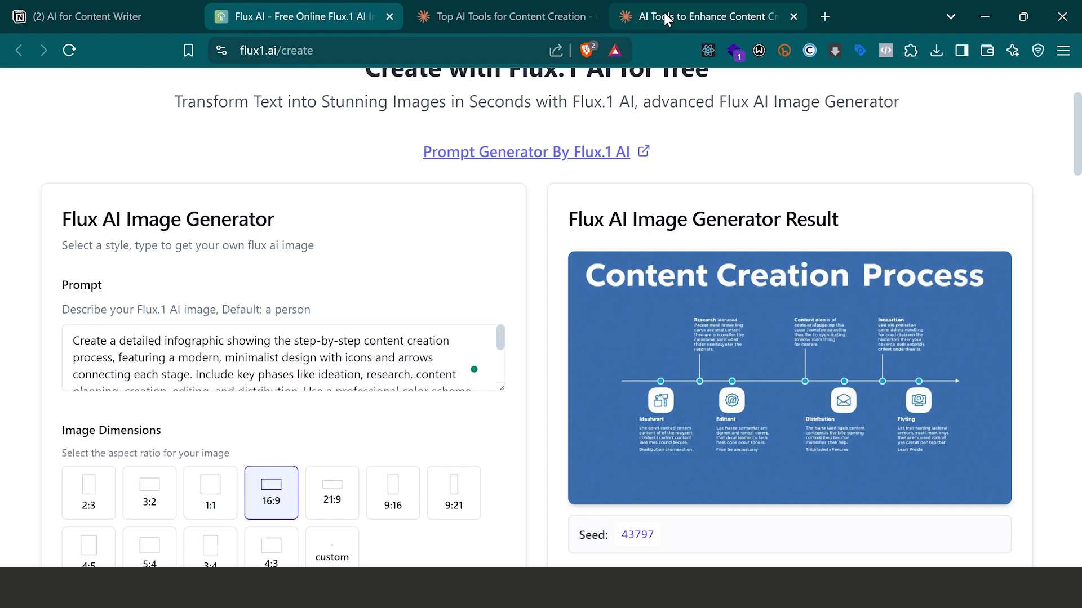
left_click(666, 20)
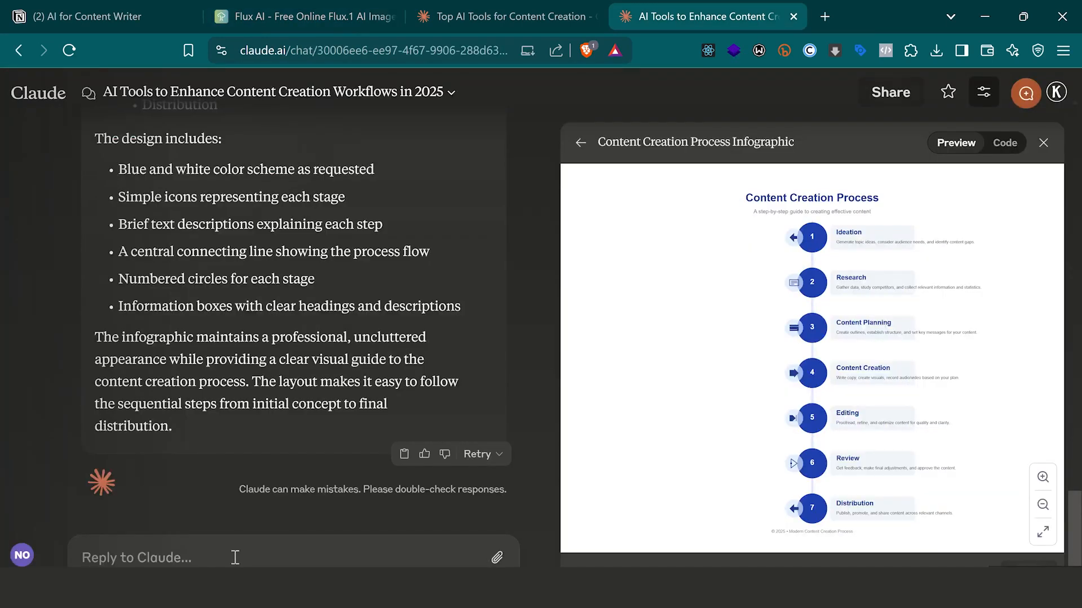
Step: Ask Claude for a landscape option of the content creation process infographic
type("G")
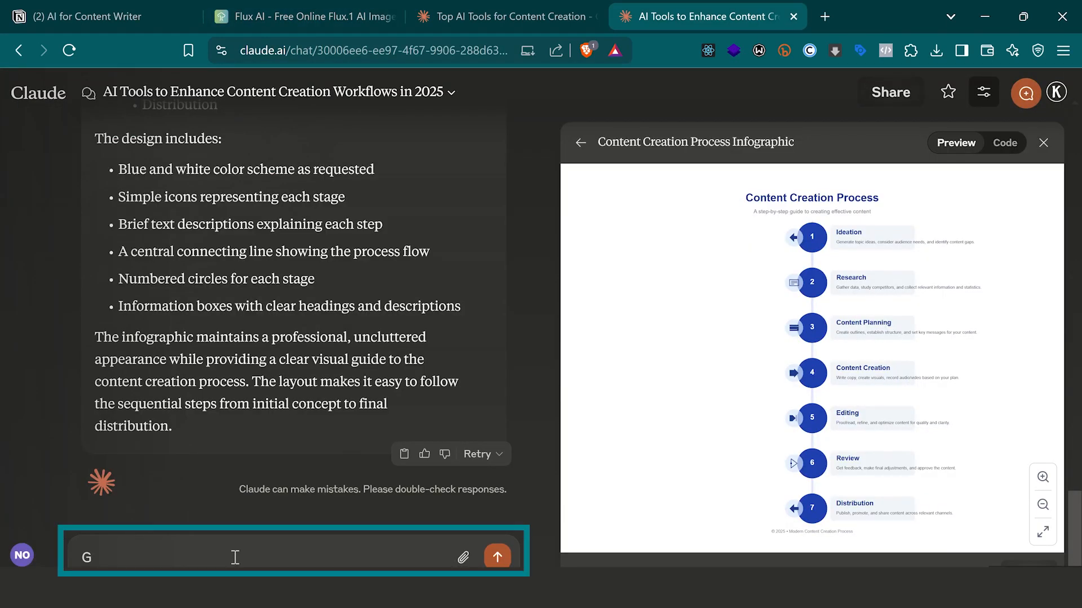
type("ive me a landsacpe option")
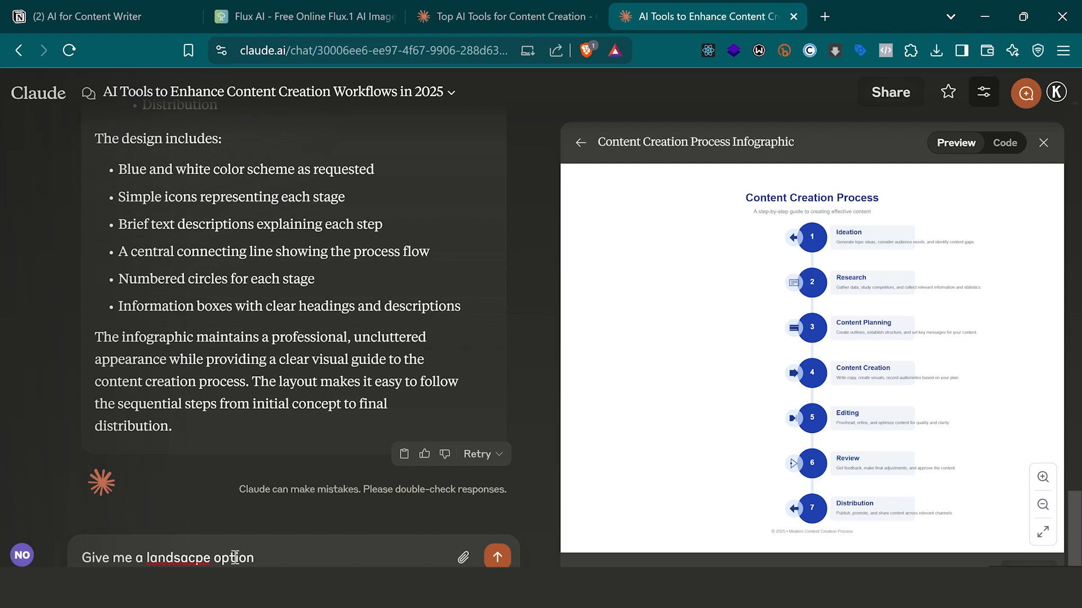
key("Return")
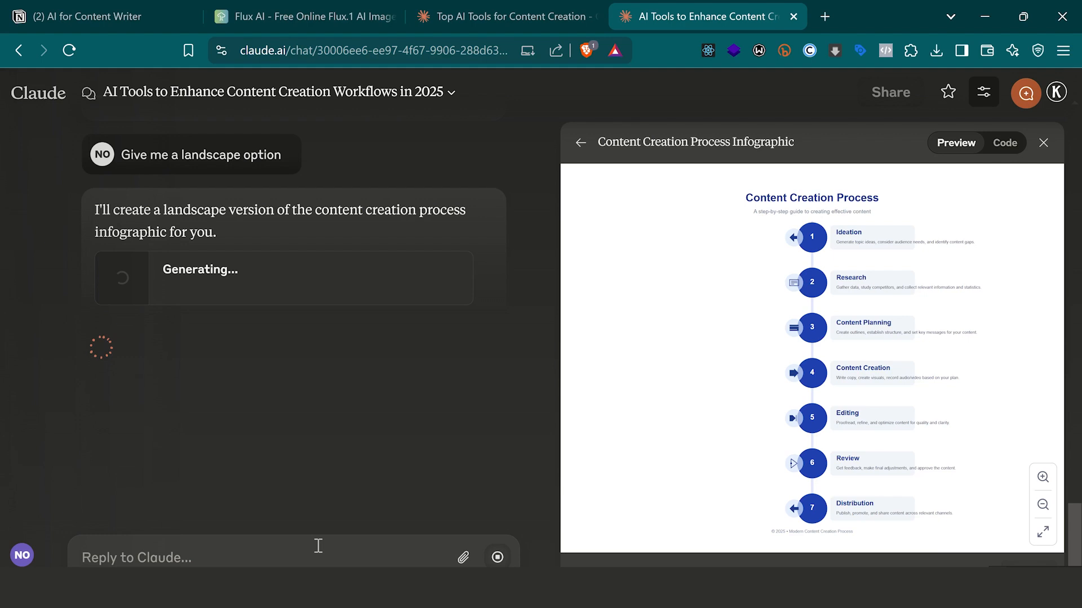
Step: Download the Flux AI infographic and save Claude's landscape version as the SVG document content-process-landscape in the Downloads folder
key("ctrl+2")
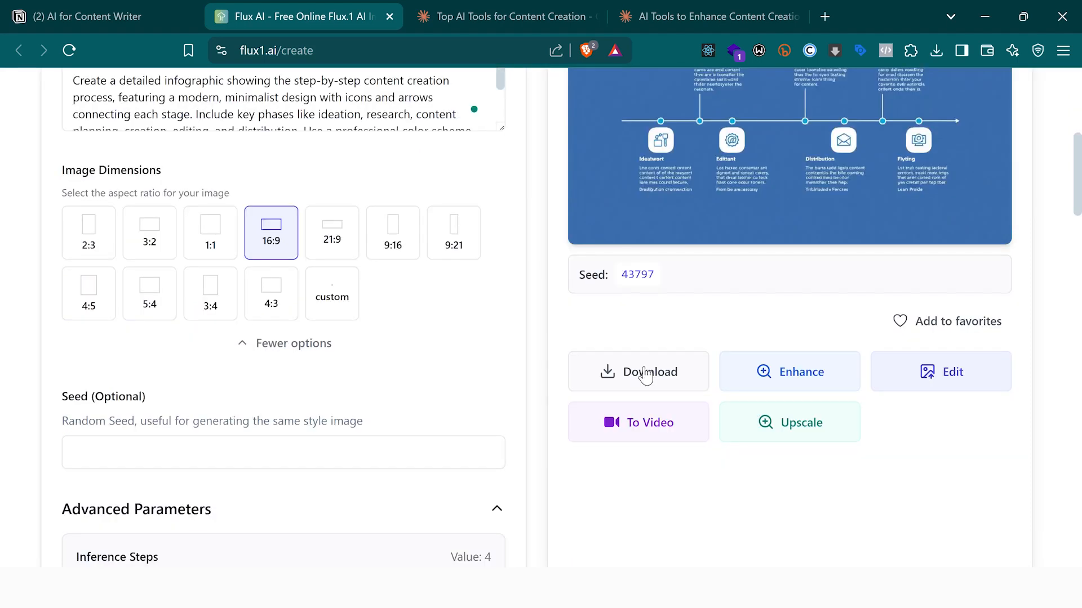
left_click(646, 374)
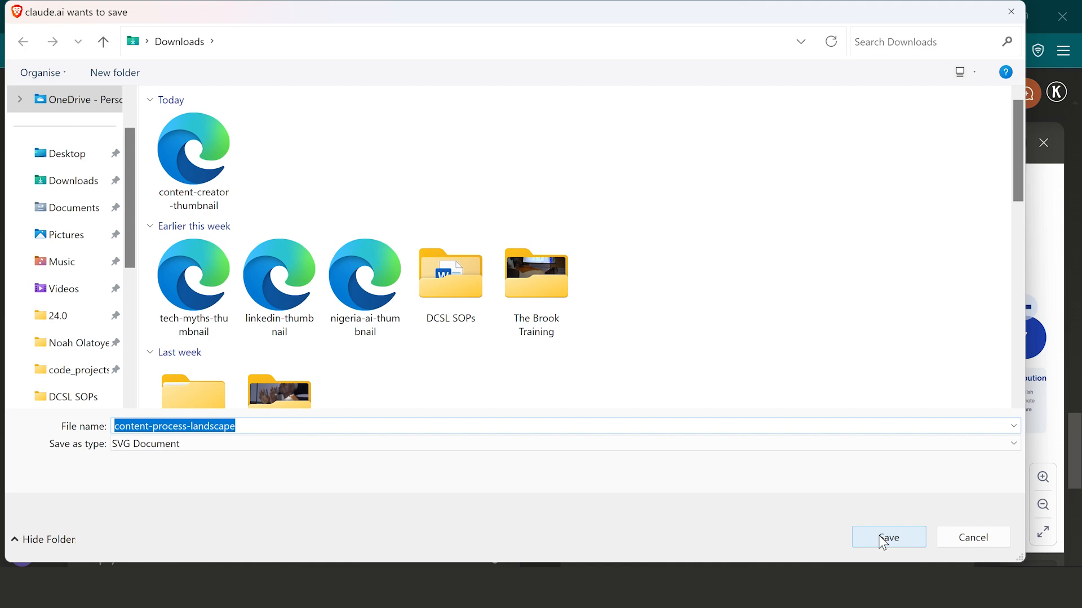
left_click(888, 537)
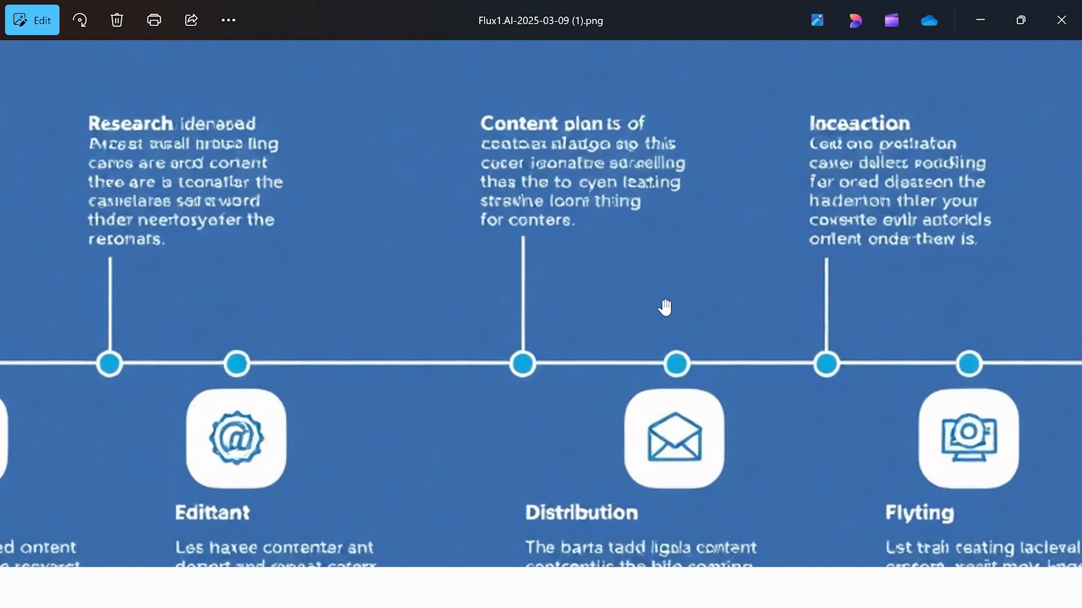
Step: Inspect the text and icons of the downloaded Flux AI infographic and compare it with Claude's landscape SVG
scroll(665, 308, "down", 5)
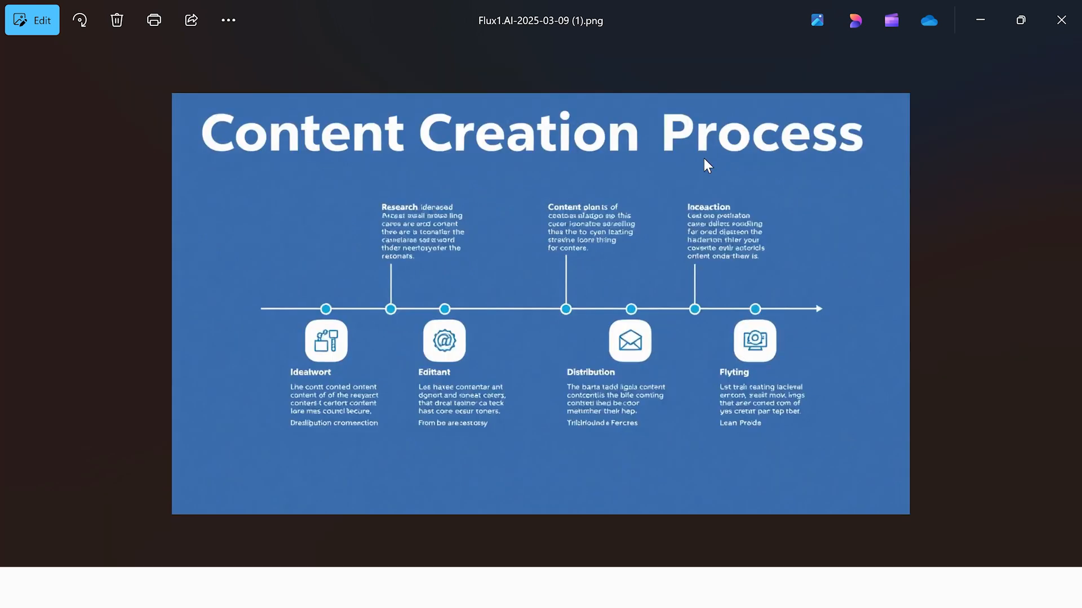
scroll(611, 287, "up", 5)
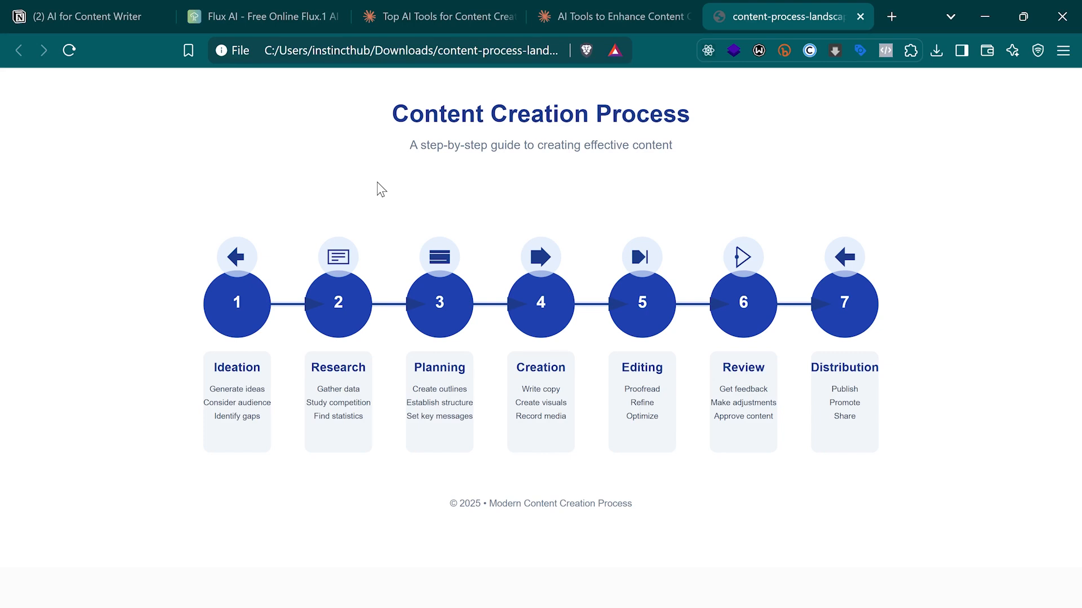
key("ctrl+2")
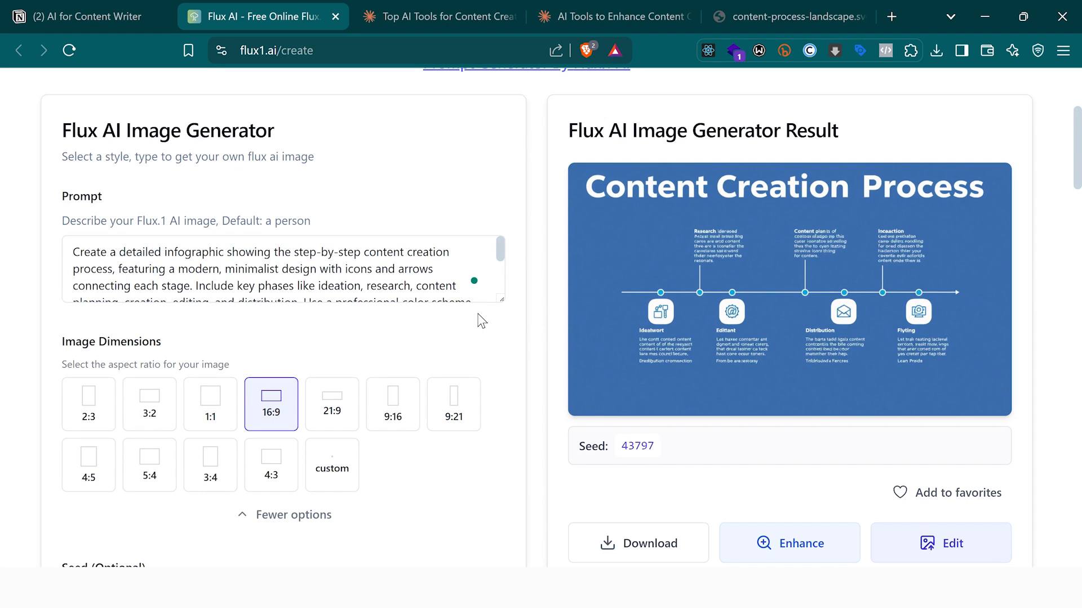
Step: Open invideo AI from the Notion page's Video Generators section and enter the detailed content creation process infographic prompt for video generation
key("ctrl+shift+Tab")
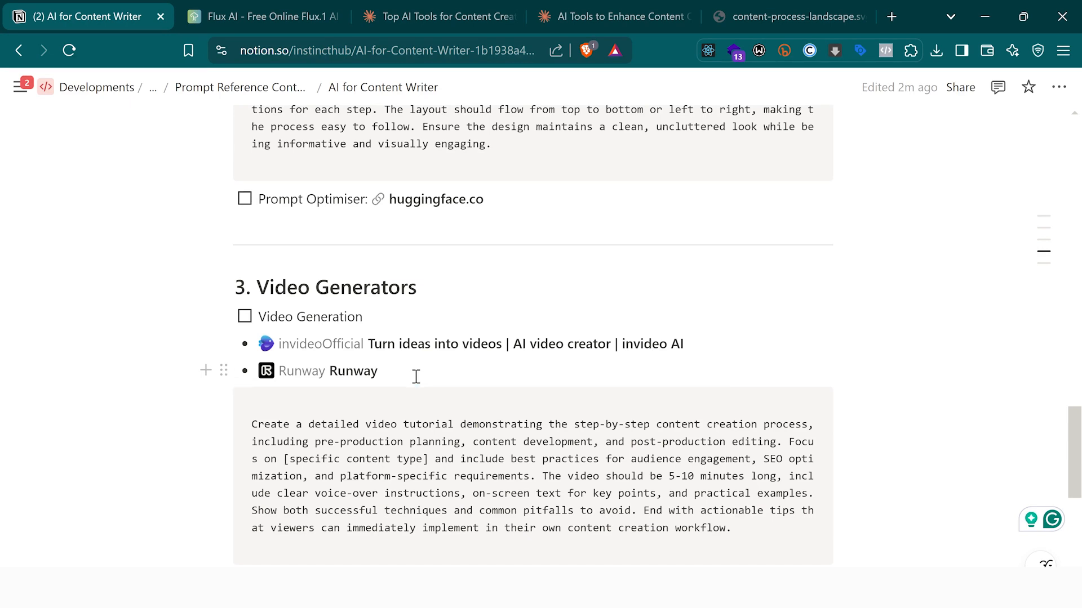
scroll(416, 377, "down", 2)
triple_click(248, 317)
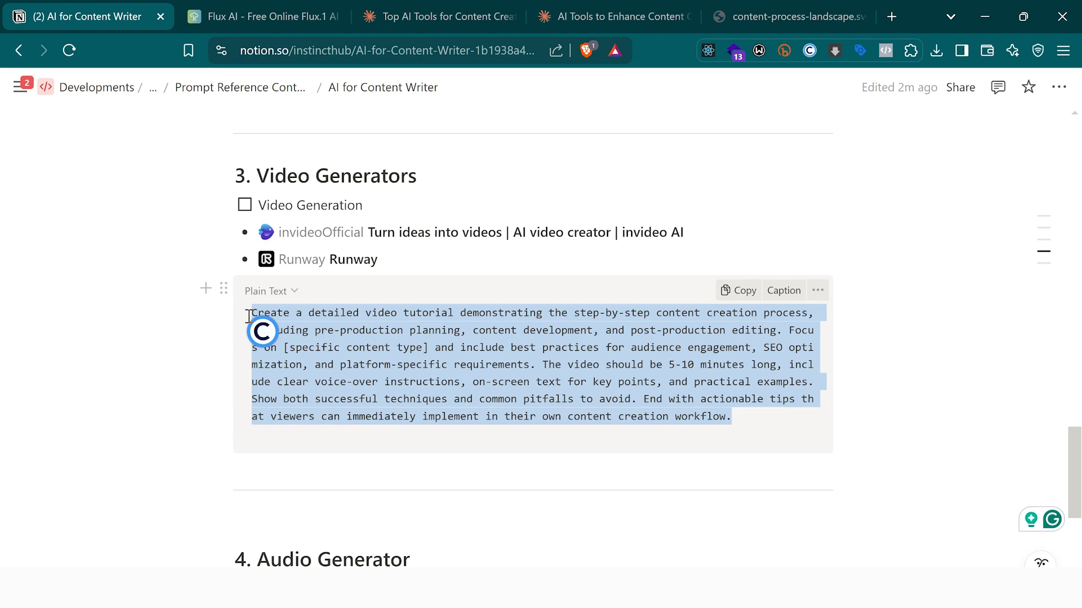
left_click(324, 233)
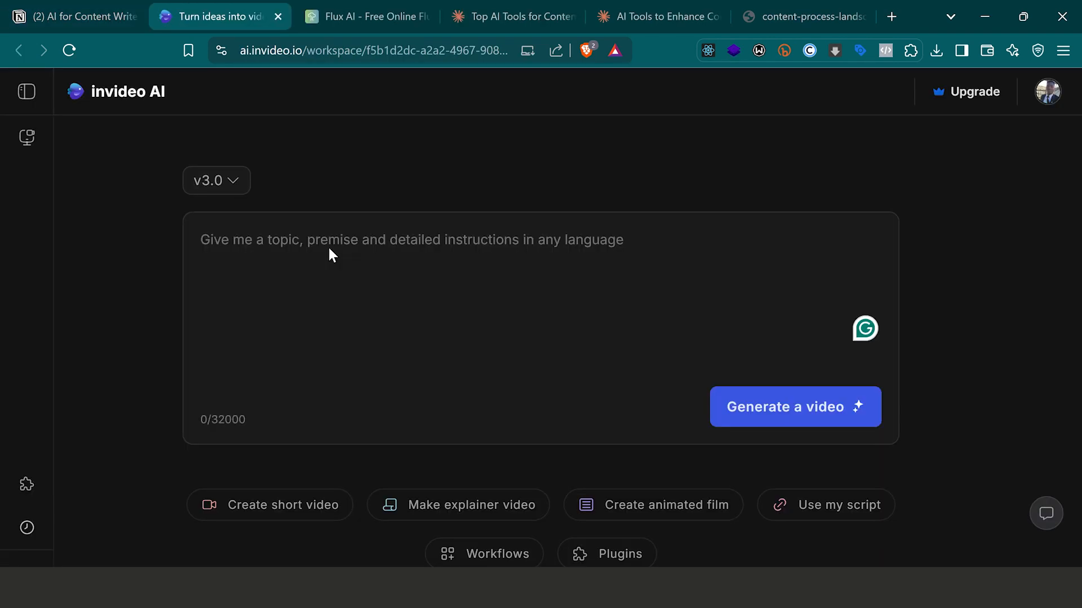
left_click(468, 255)
type("Create a detailed infographic showing the step-by-step content creation process, featuring a modern, minimalist design with icons and arrows connecting each stage. Include key phases like ideation, research, content planning, creation, editing, and distribution. Use a professional color scheme with blue and white as primary colors. Add brief text descriptions for each step. The layout should flow from top to bottom or left to right, making the process easy to follow. Ensure the design maintains a clean, uncluttered look while being informative and visually engaging.")
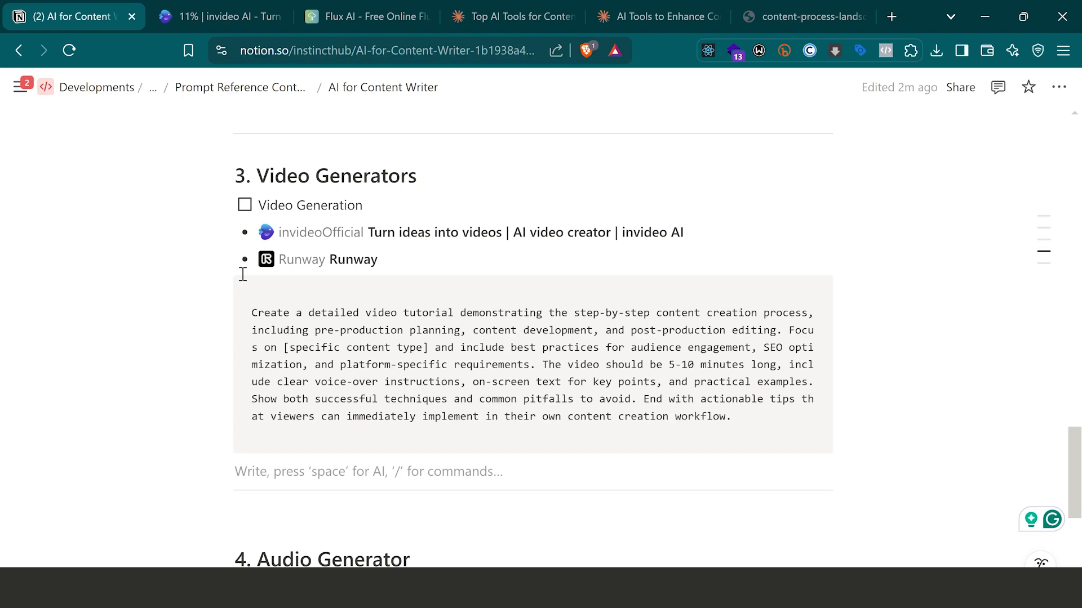
Step: Start a Runway video session from the Notion link with the Flux1.AI-2025-03-09 image and the detailed infographic prompt
left_click(353, 260)
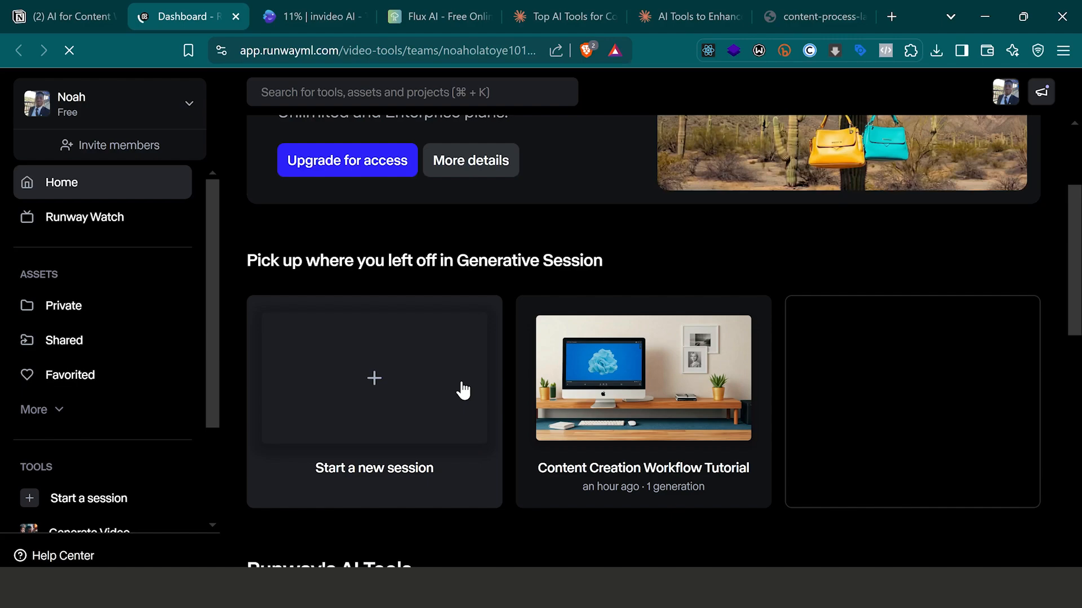
left_click(305, 150)
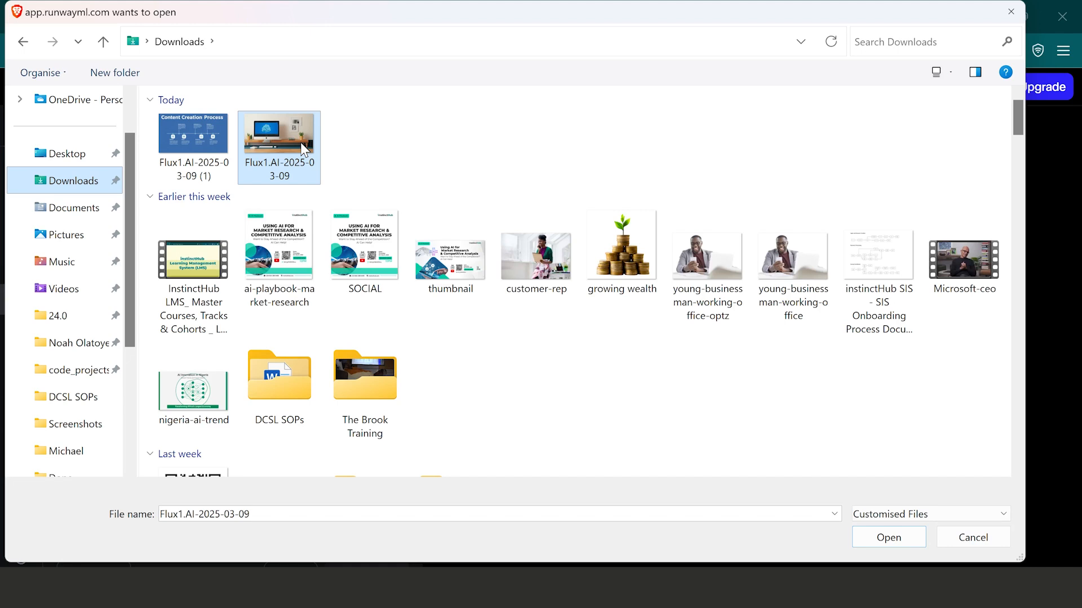
double_click(300, 142)
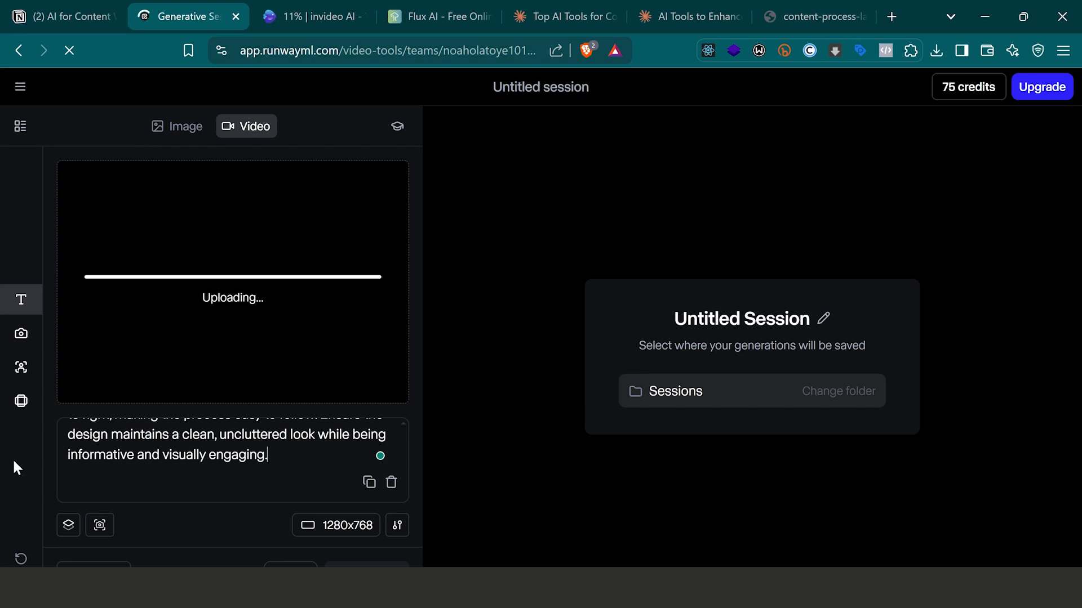
Step: View the Runway session's navigation options and check the video generation progress in invideo AI
left_click(20, 86)
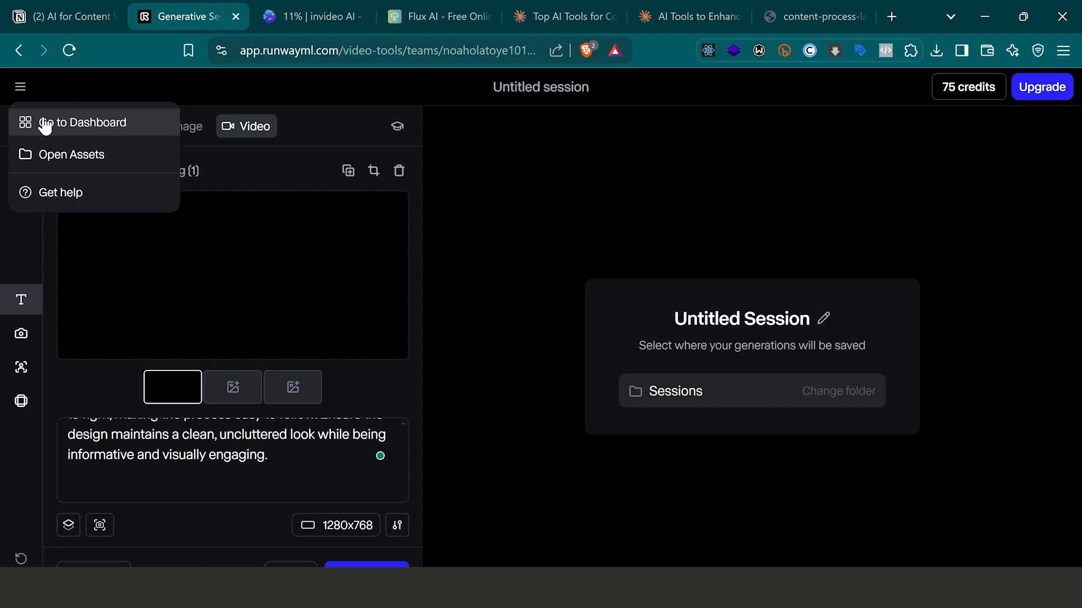
key("ctrl+Tab")
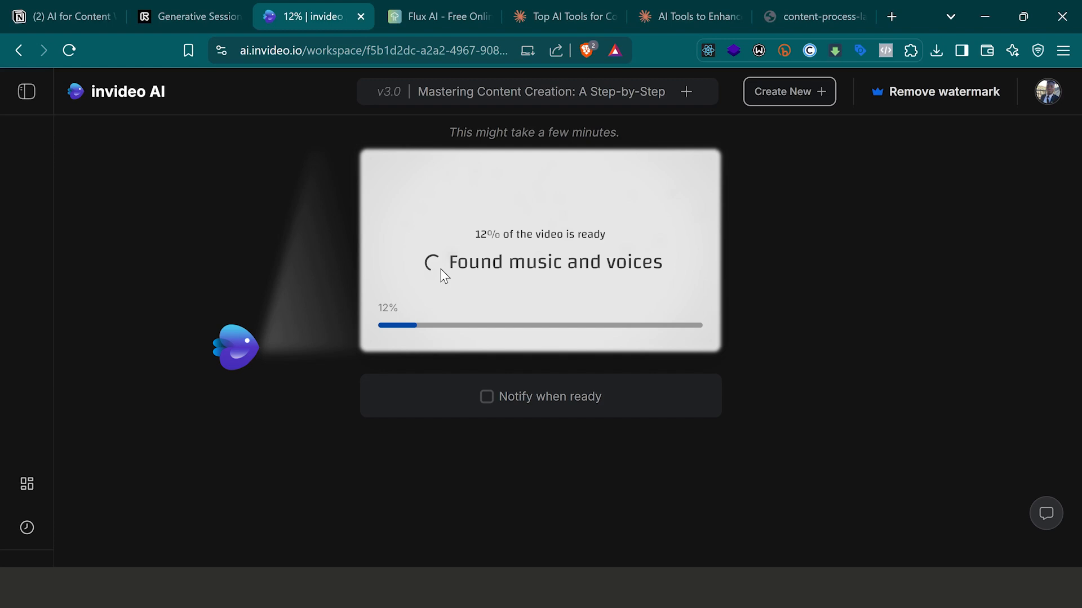
Step: Open ElevenLabs from the Notion page's Audio Generator section and examine its pricing plans, highlighting the $5 plan's voice cloning feature
key("ctrl+shift+Tab")
key("ctrl+shift+Tab")
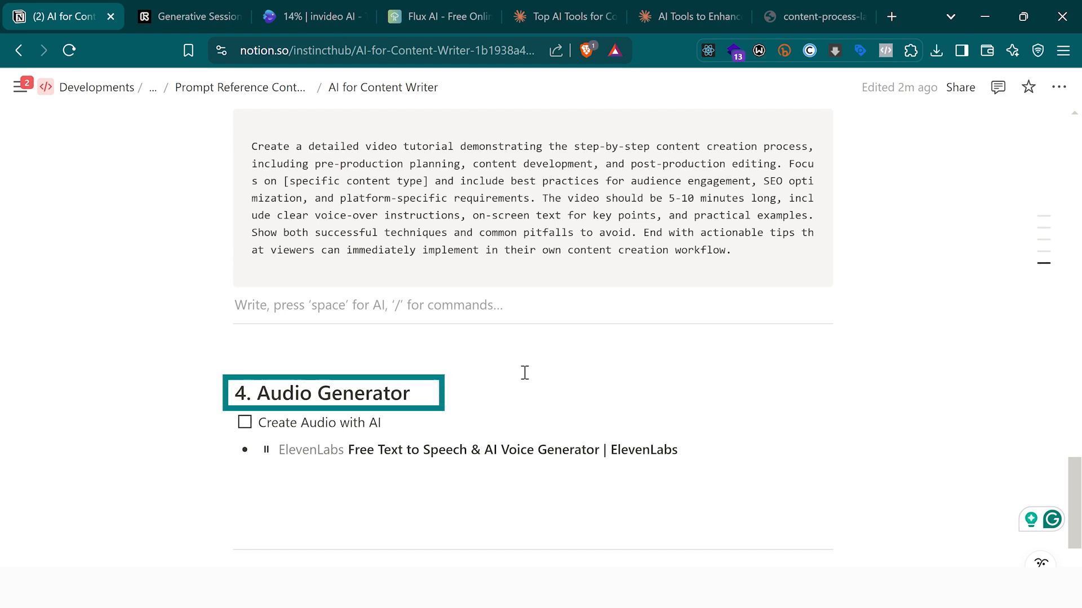
left_click(509, 449)
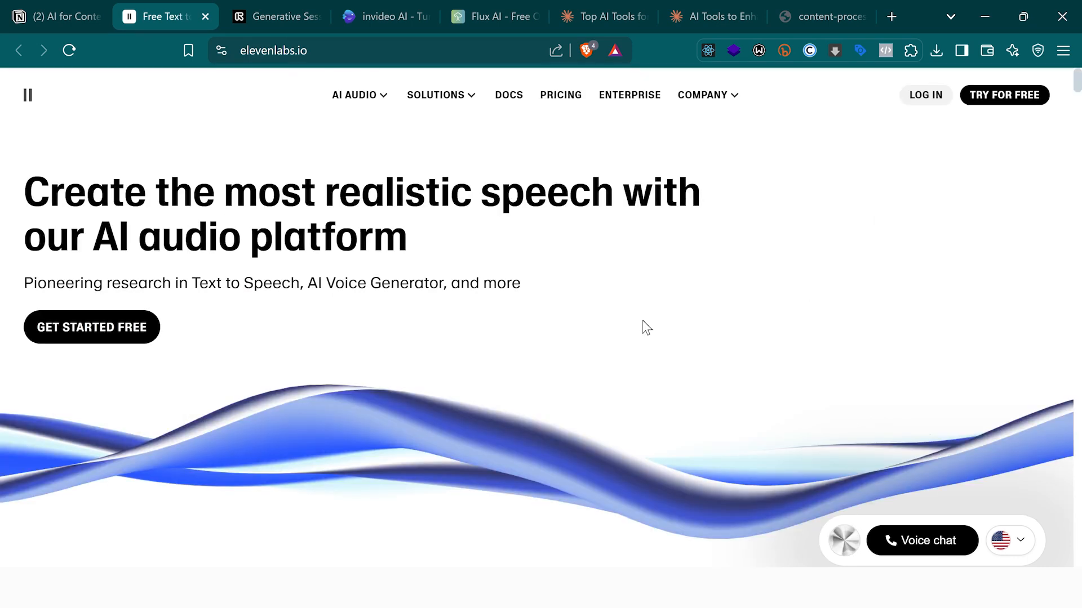
left_click(554, 102)
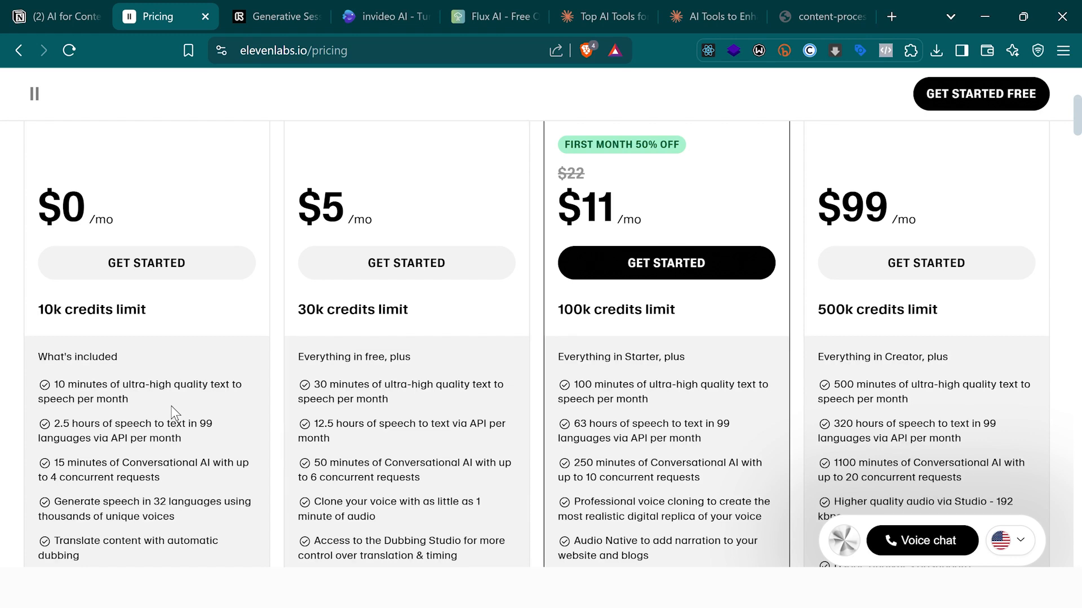
scroll(173, 413, "down", 2)
triple_click(311, 384)
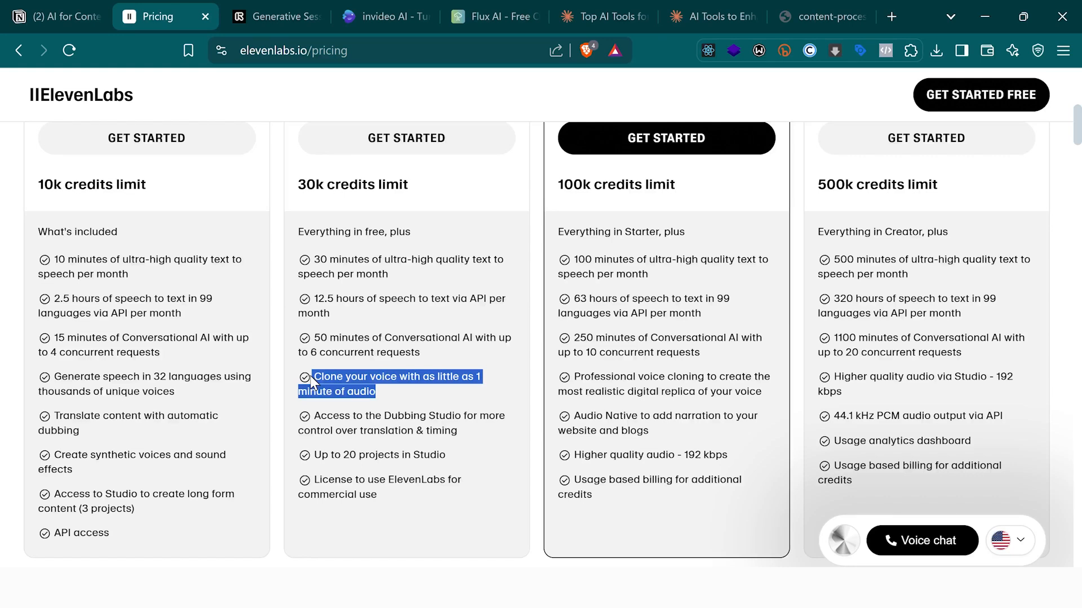
Step: Examine the Flux prompt optimization results and bolt.new, and review the Notion page's image, video, audio and prompt optimiser sections
key("ctrl+shift+Tab")
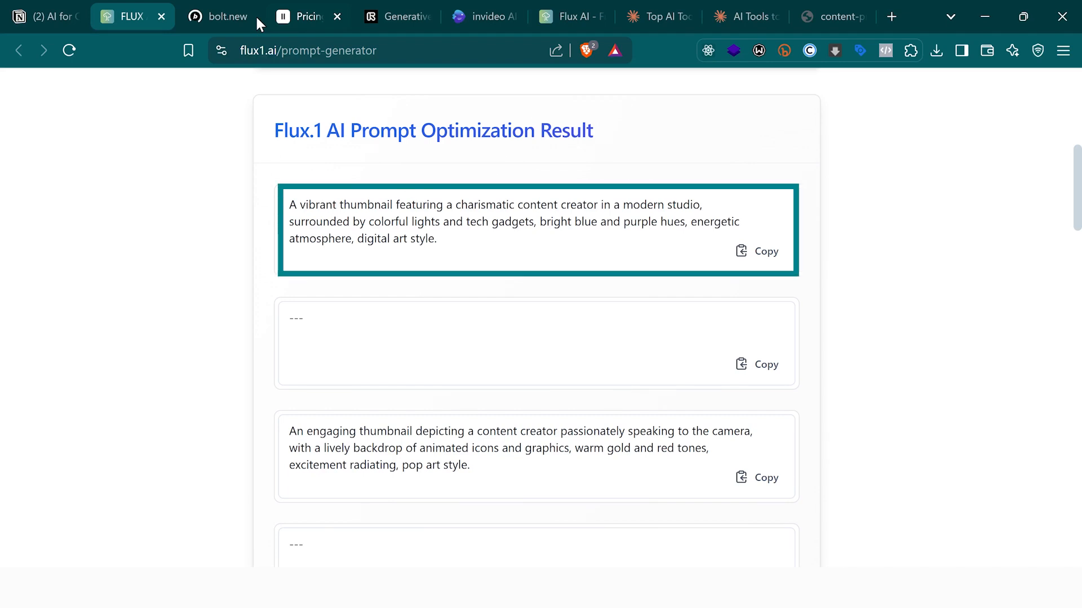
left_click(255, 15)
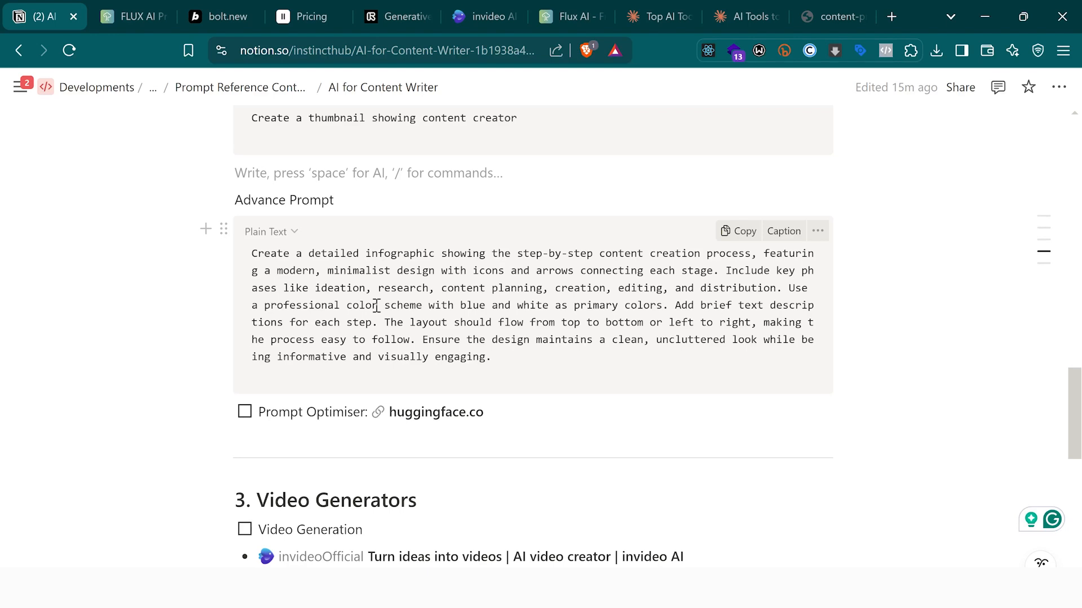
scroll(208, 335, "up", 10)
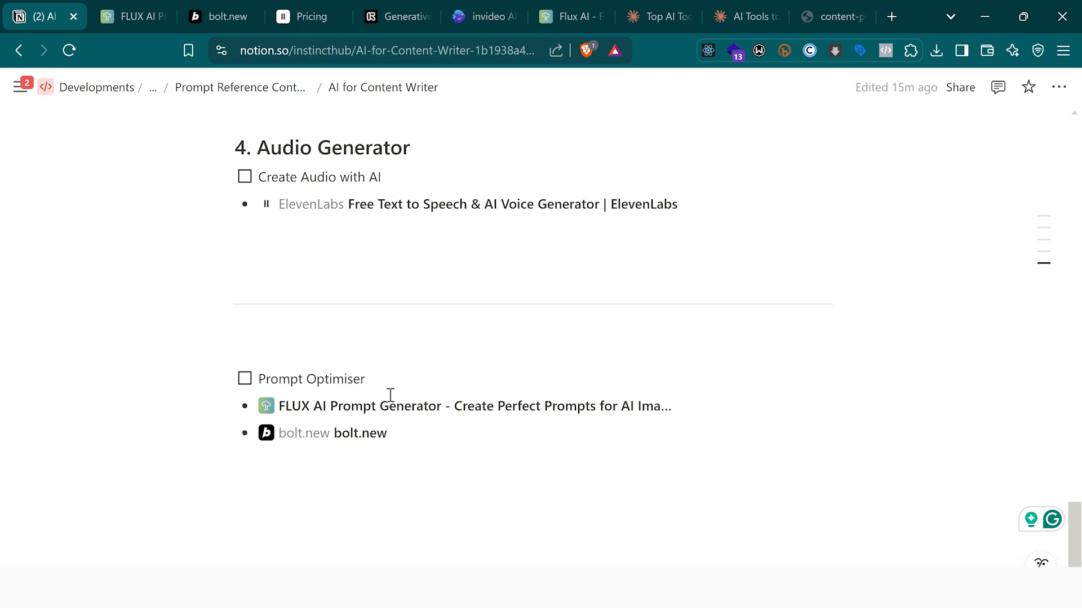
scroll(390, 395, "up", 3)
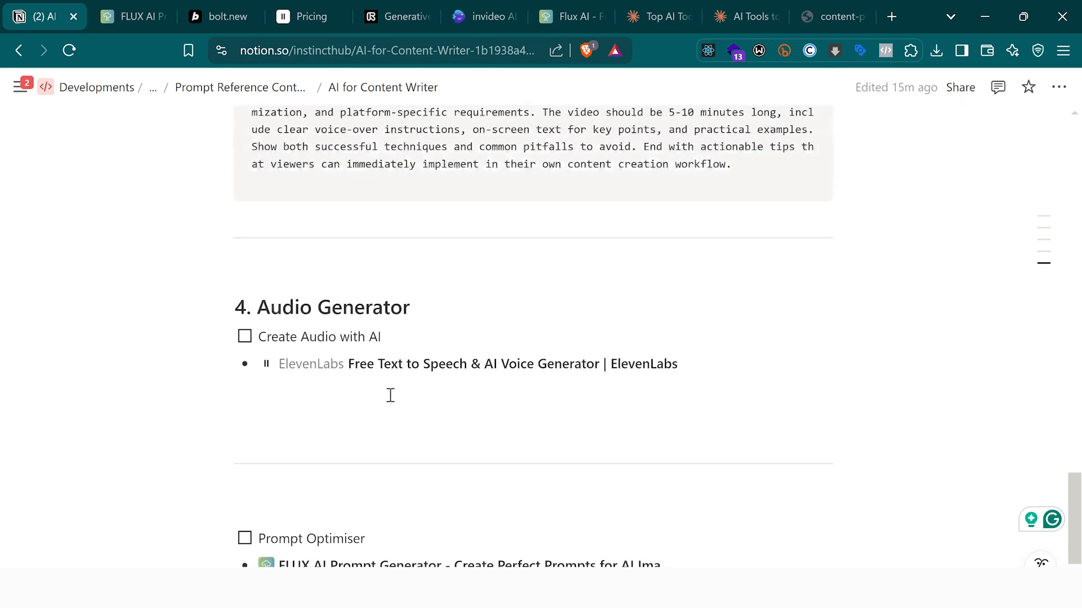